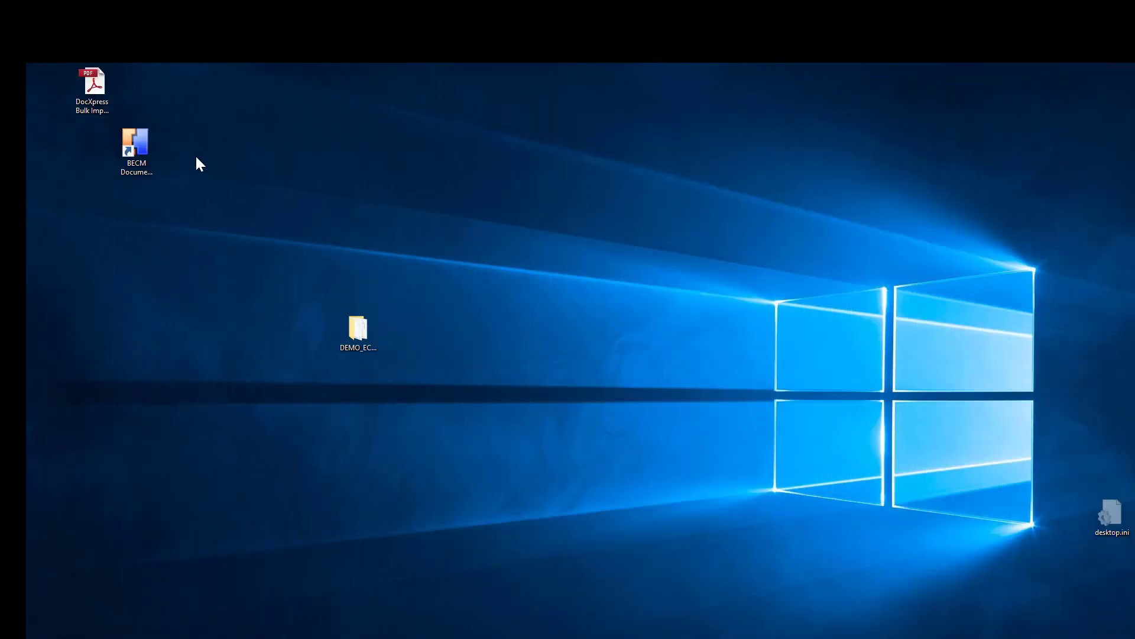
# Launch the BECM Document Importer and enter the administrator user name and password.
pyautogui.click(152, 142)
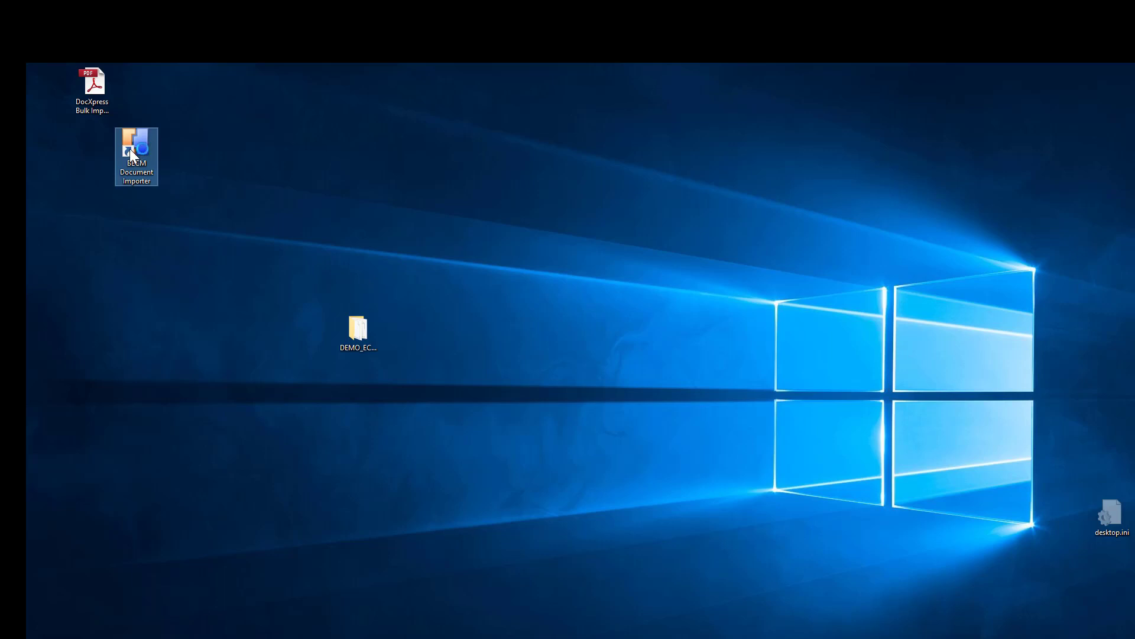
pyautogui.doubleClick(130, 148)
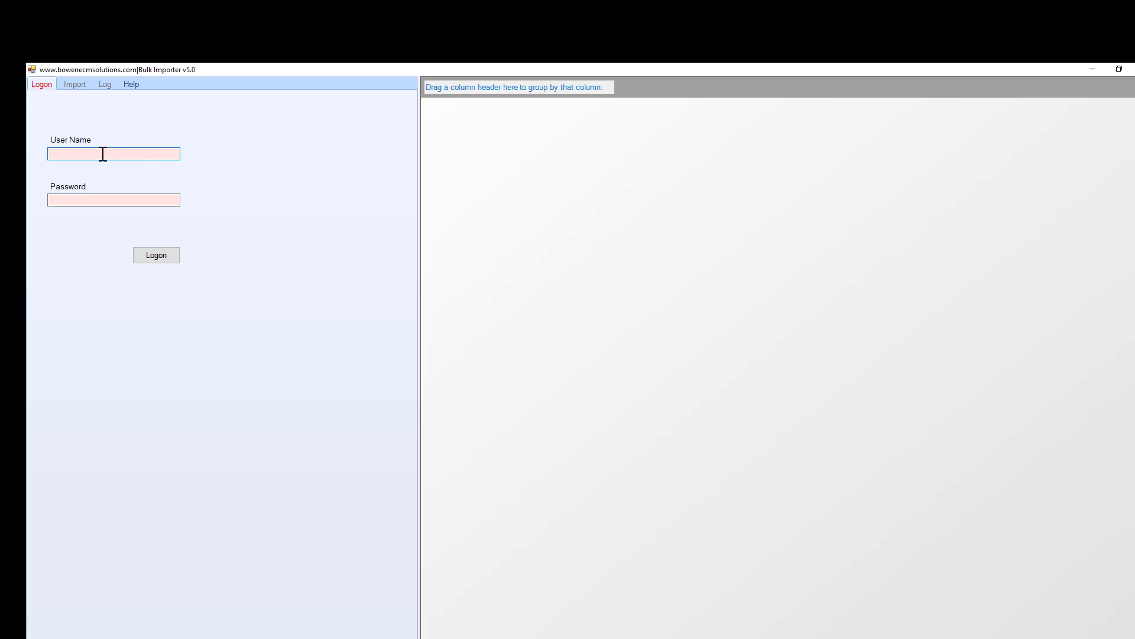
pyautogui.write('p8admin')
pyautogui.press('Tab')
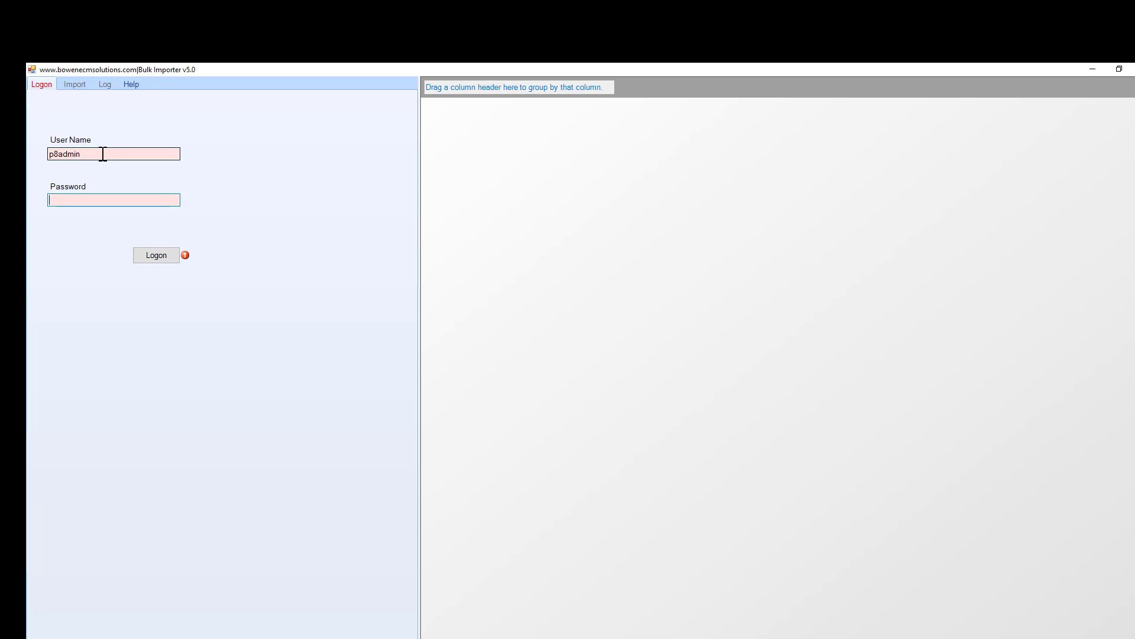
pyautogui.write('**************')
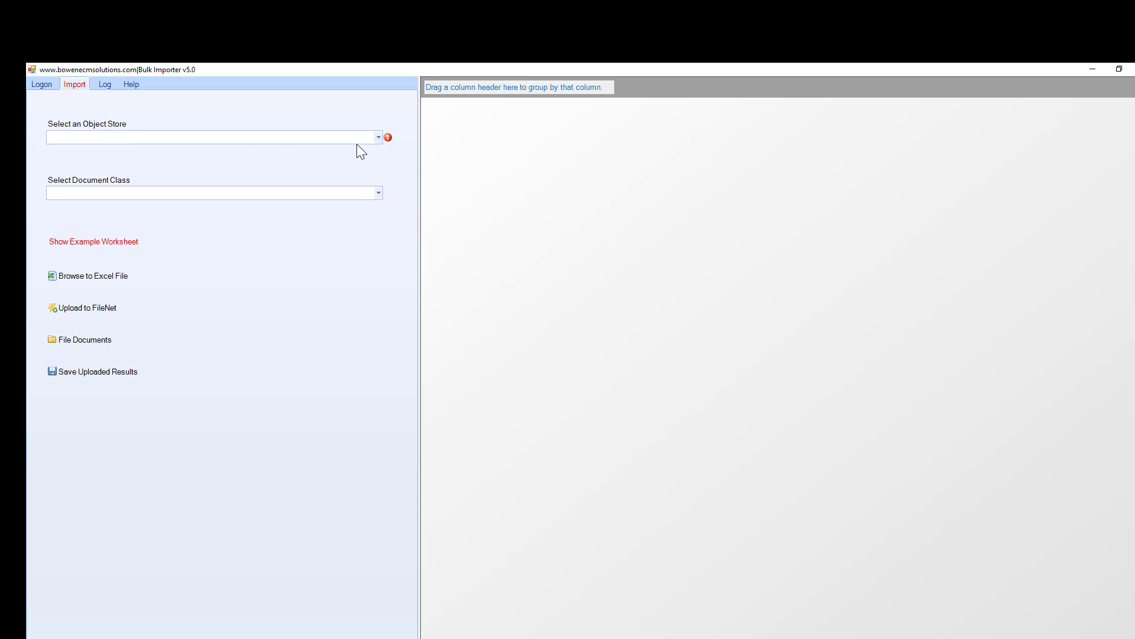
# Choose fnos1 as the object store and Personnel as the document class.
pyautogui.click(378, 137)
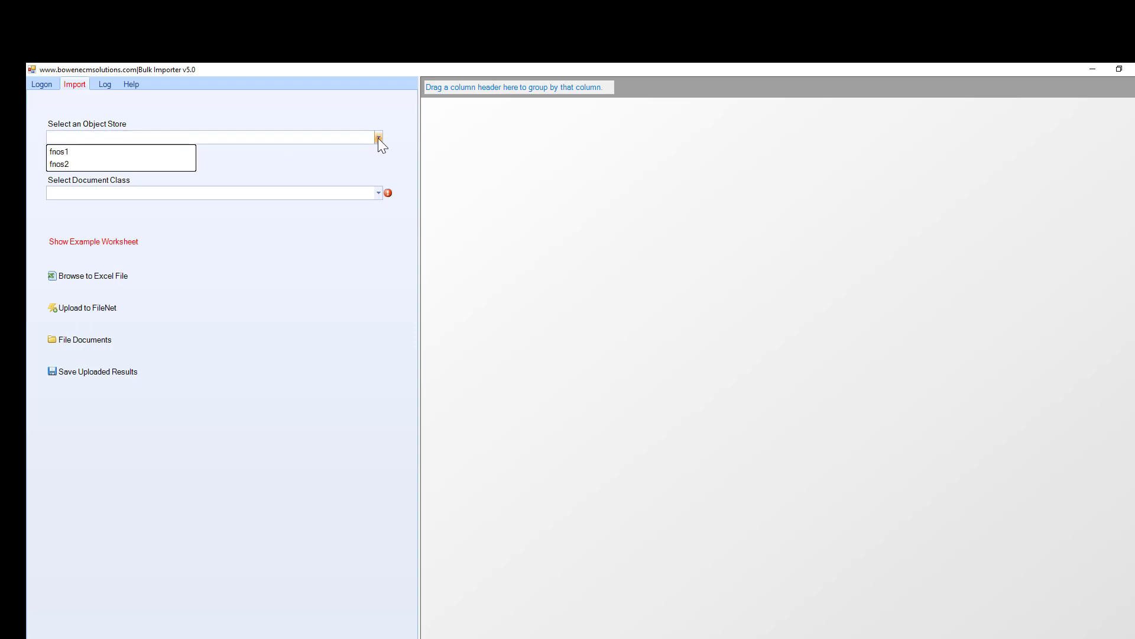
pyautogui.click(87, 152)
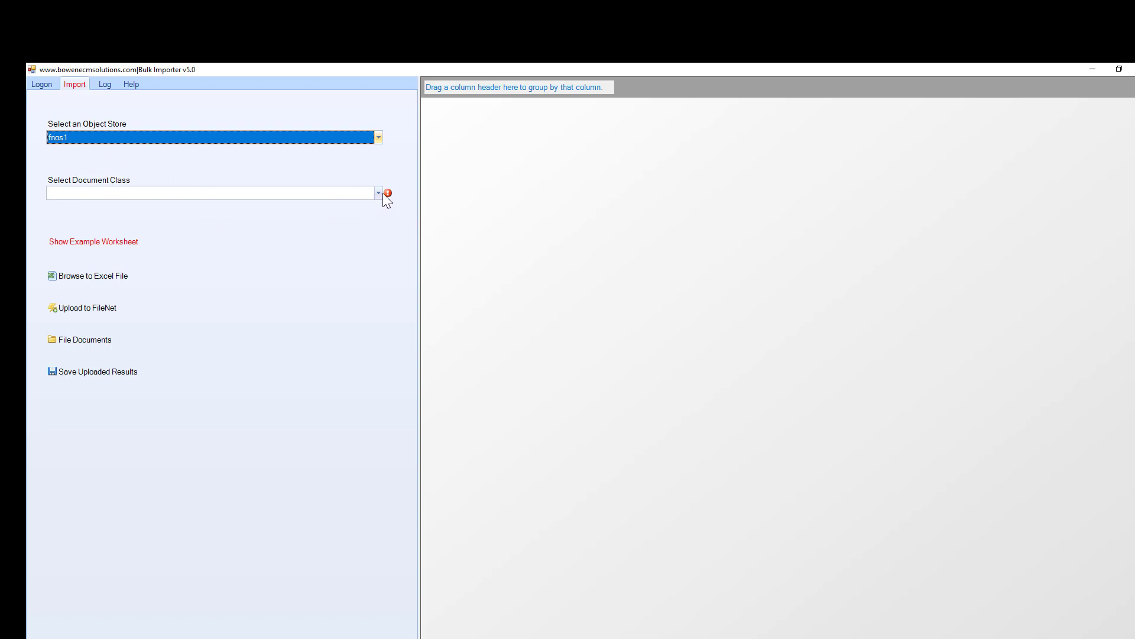
pyautogui.moveTo(384, 194)
pyautogui.click(378, 193)
pyautogui.scroll(-3, 155, 258)
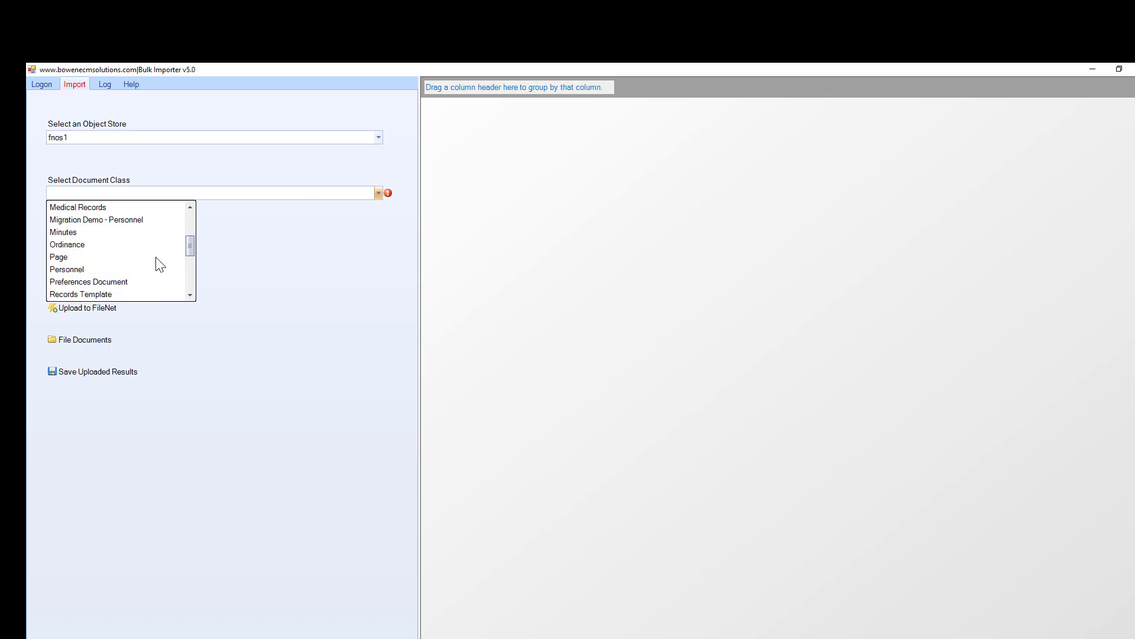
pyautogui.click(94, 269)
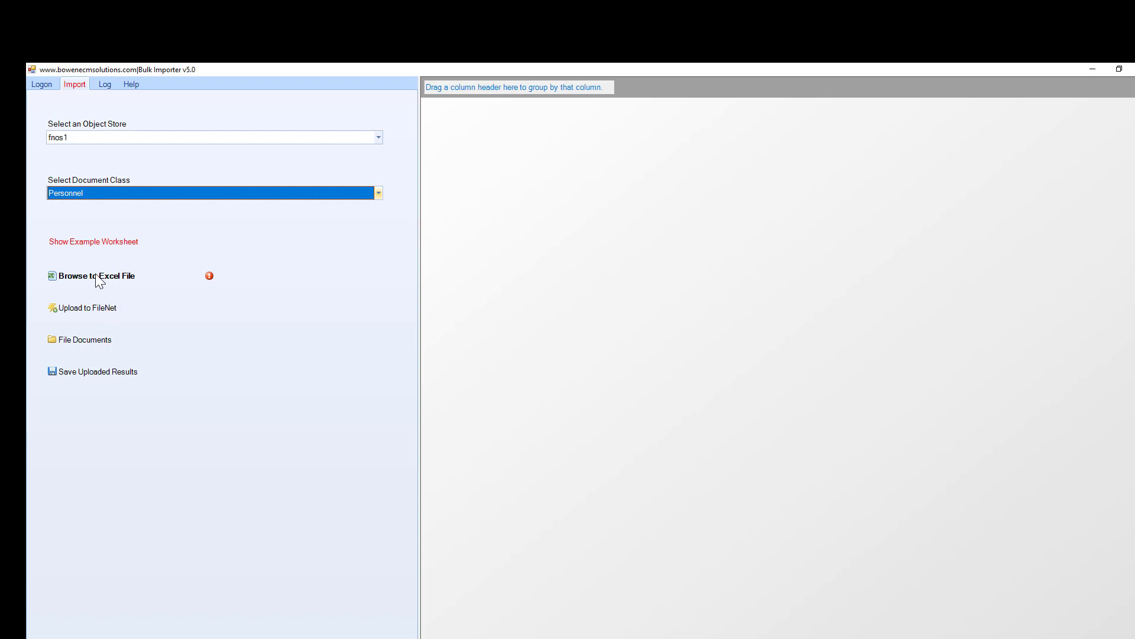
# Browse to the pasted BulkImport folder path and open Personnel.xlsx.
pyautogui.click(110, 242)
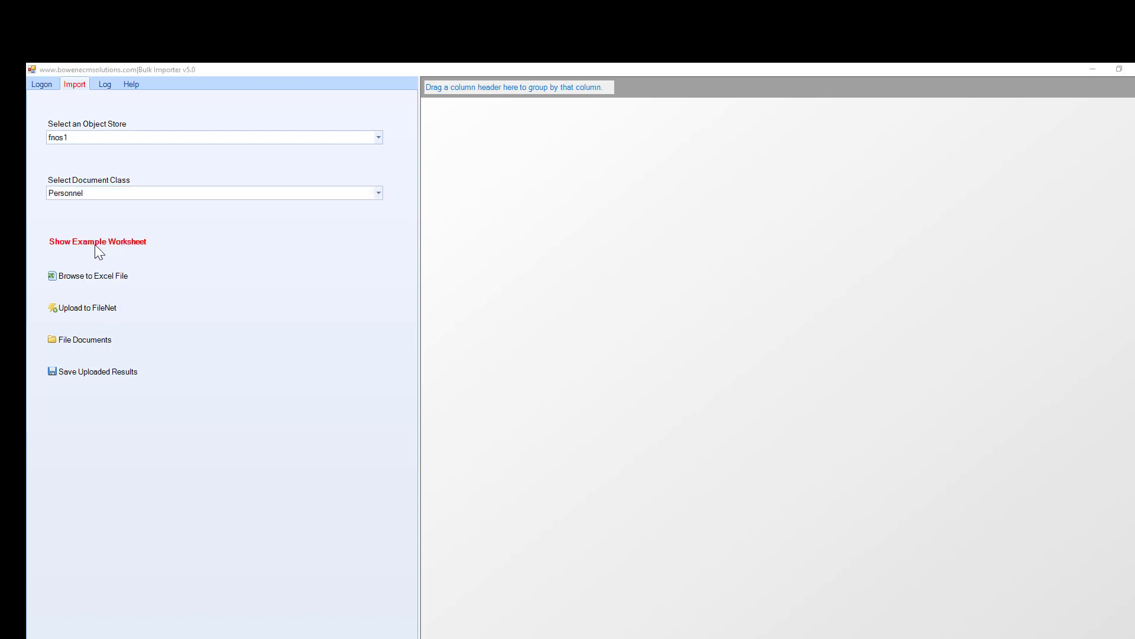
pyautogui.click(94, 277)
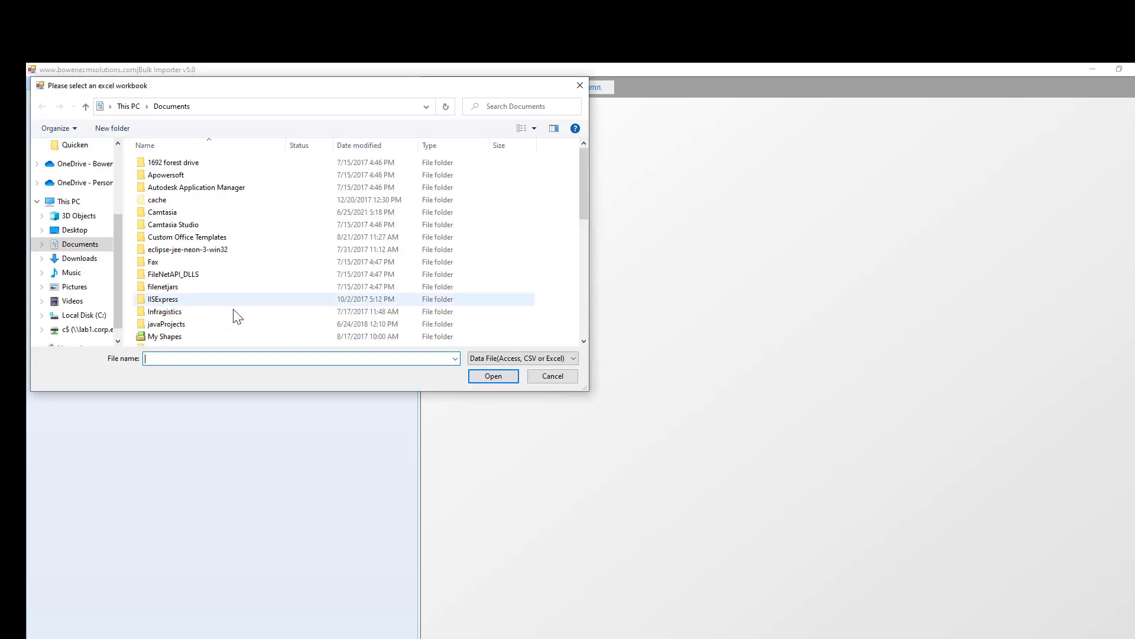
pyautogui.click(256, 110)
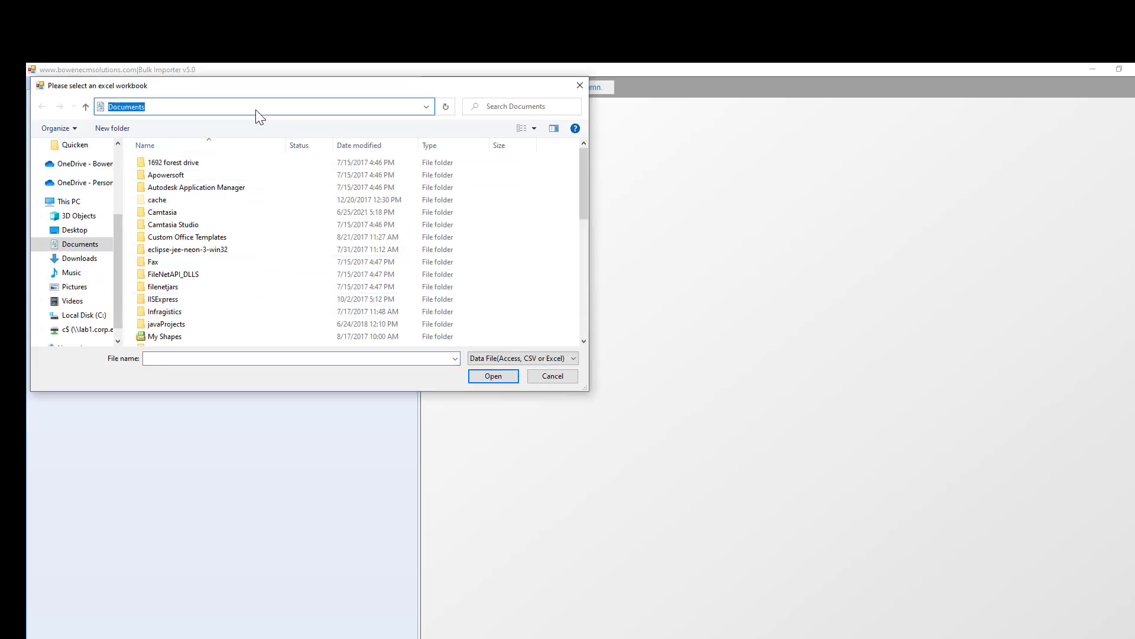
pyautogui.click(256, 110)
pyautogui.write('C:\\Users\\Jay Bowen\\OneDrive - BowenECMSolutions, LLC\\Desktop\\DEMO_ECMCLIENT\\BulkImport')
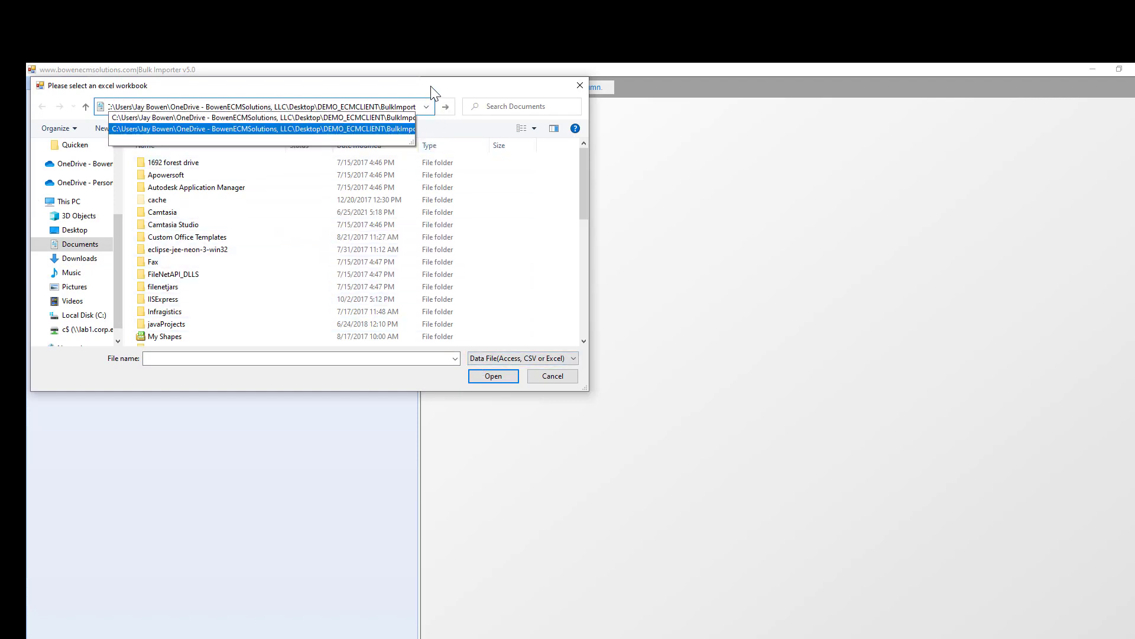
pyautogui.press('Return')
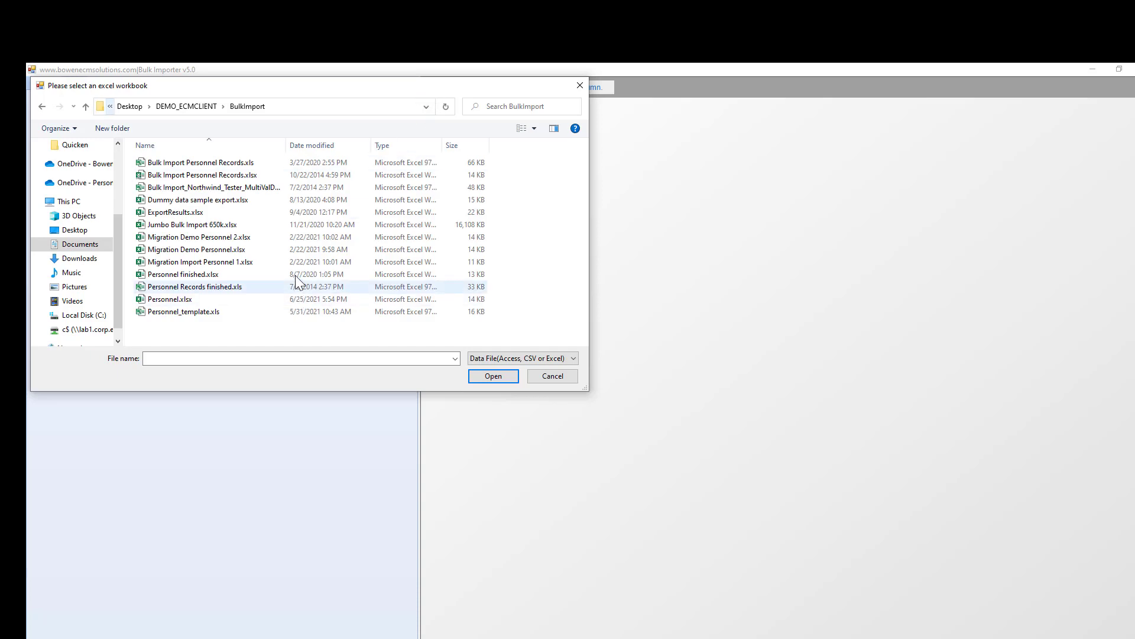
pyautogui.click(178, 300)
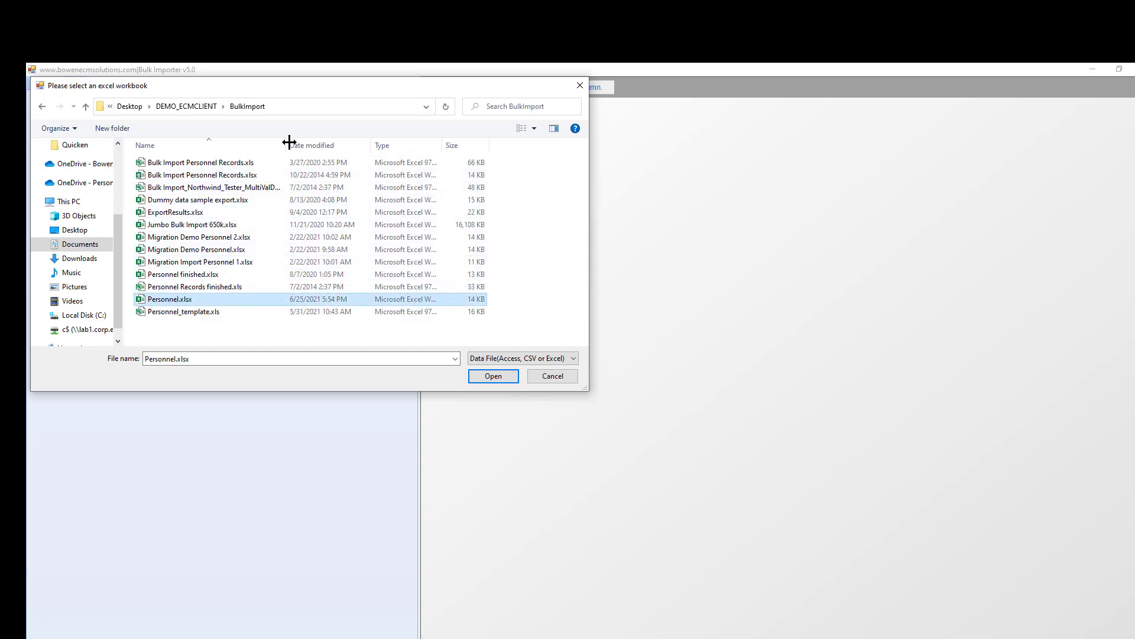
pyautogui.moveTo(300, 93); pyautogui.dragTo(675, 137)
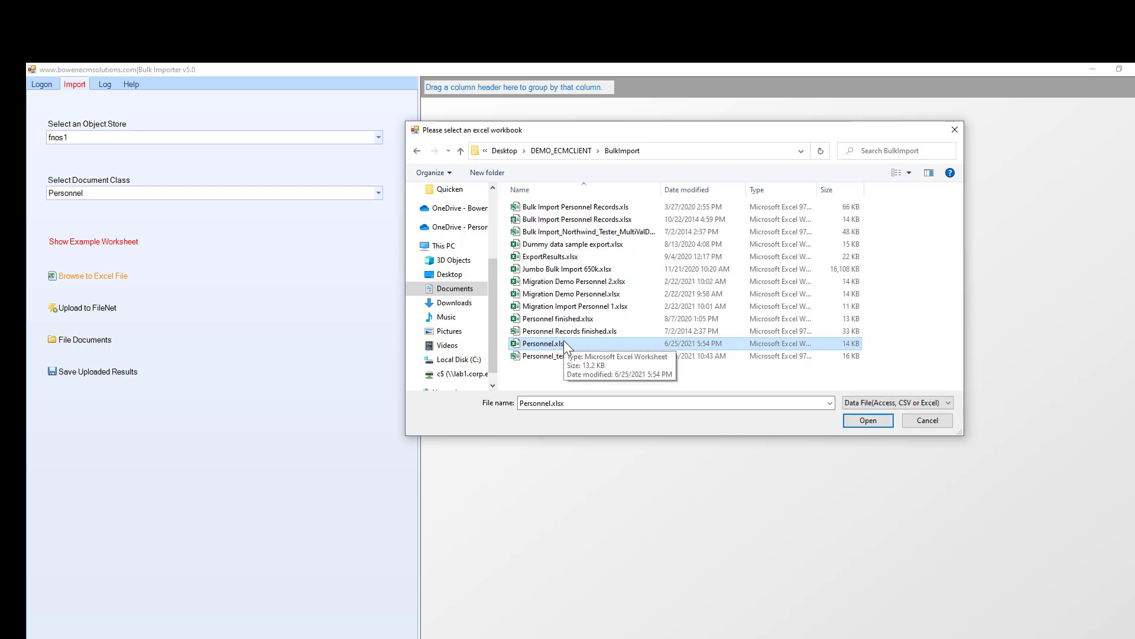
pyautogui.click(873, 418)
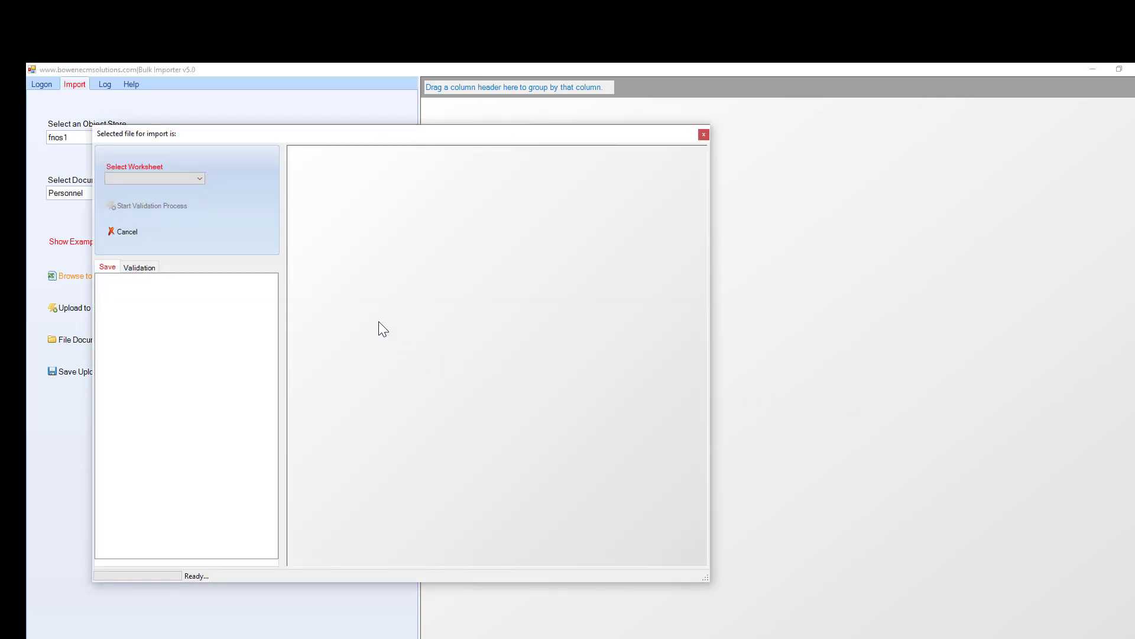
# Load Sheet1 and enlarge the window to review flagged columns xDocUNC and xVersionID.
pyautogui.moveTo(216, 138); pyautogui.dragTo(307, 134)
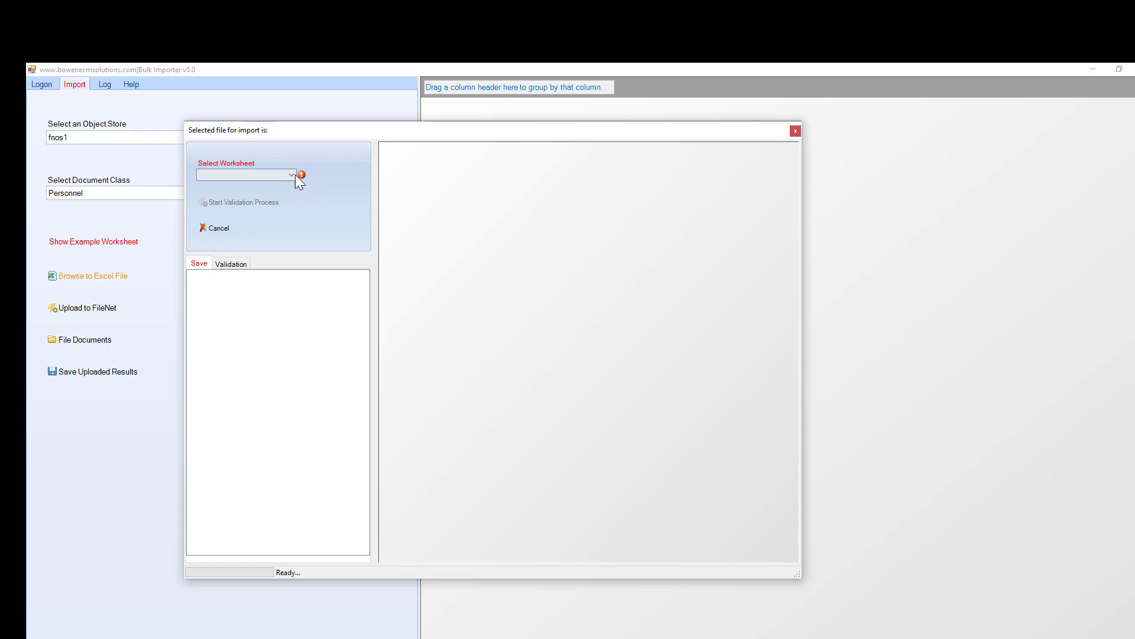
pyautogui.click(293, 173)
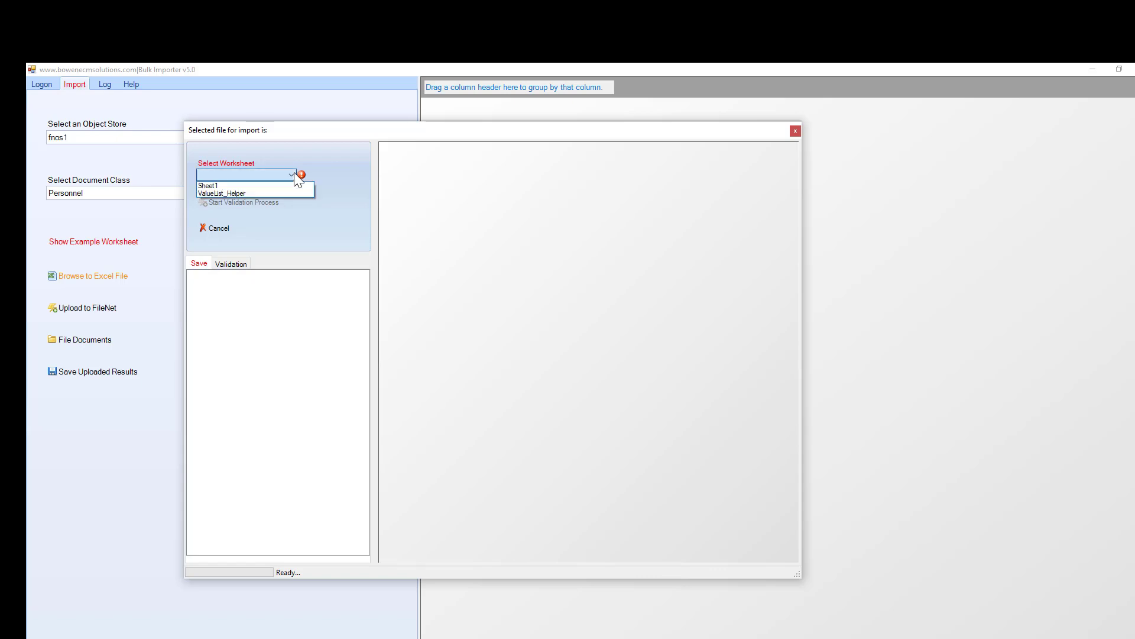
pyautogui.click(238, 185)
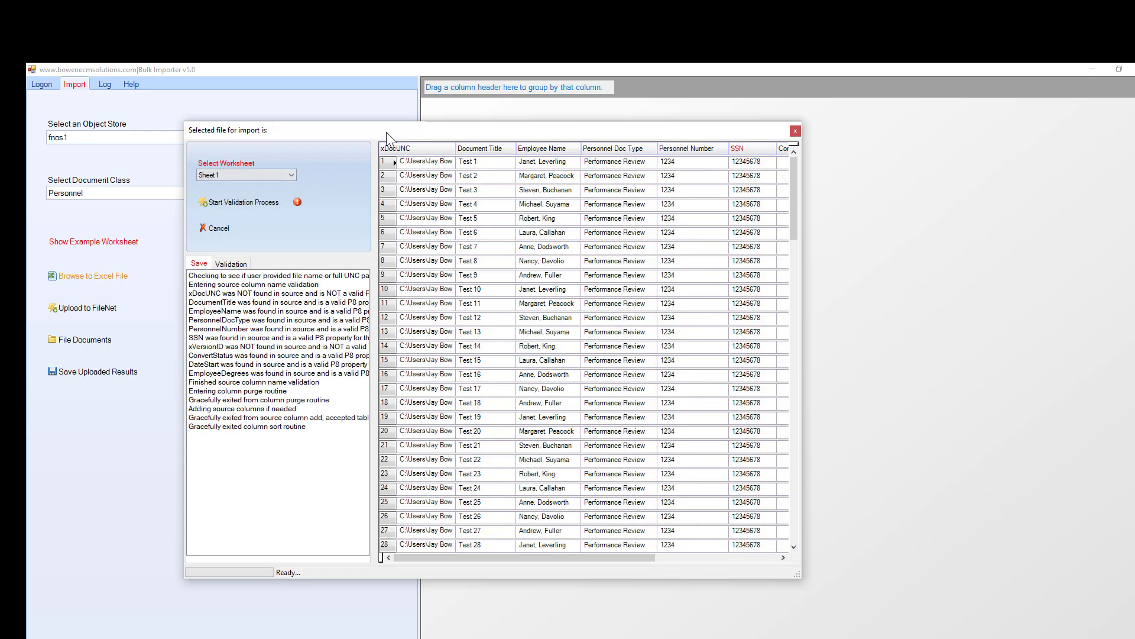
pyautogui.moveTo(386, 132); pyautogui.dragTo(375, 105)
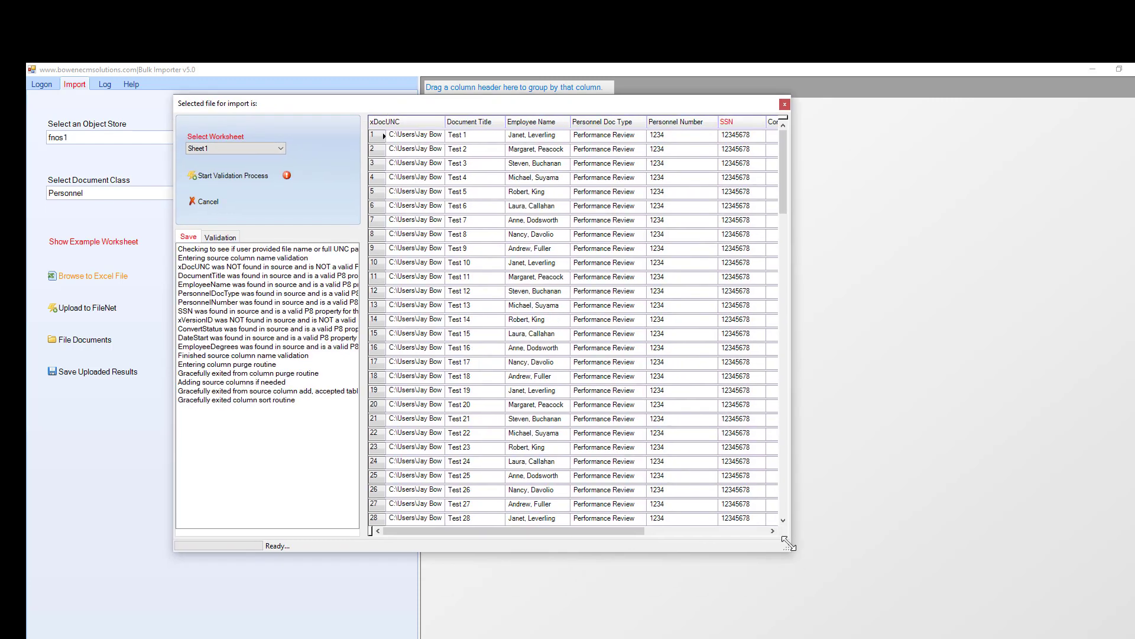
pyautogui.moveTo(786, 547); pyautogui.dragTo(1028, 605)
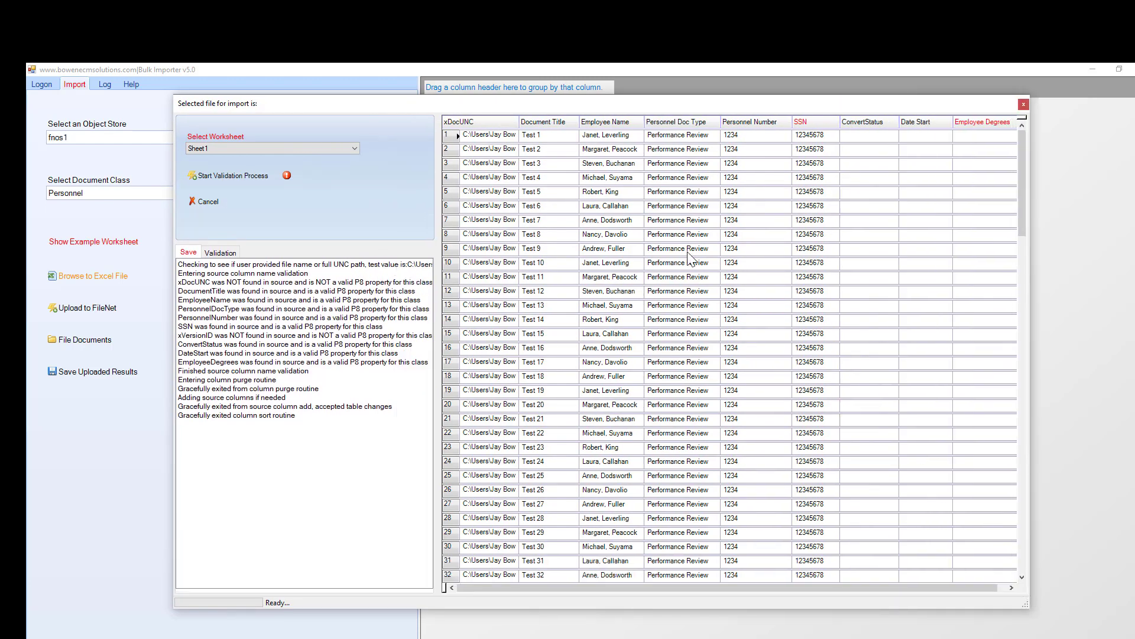
pyautogui.moveTo(456, 107); pyautogui.dragTo(448, 103)
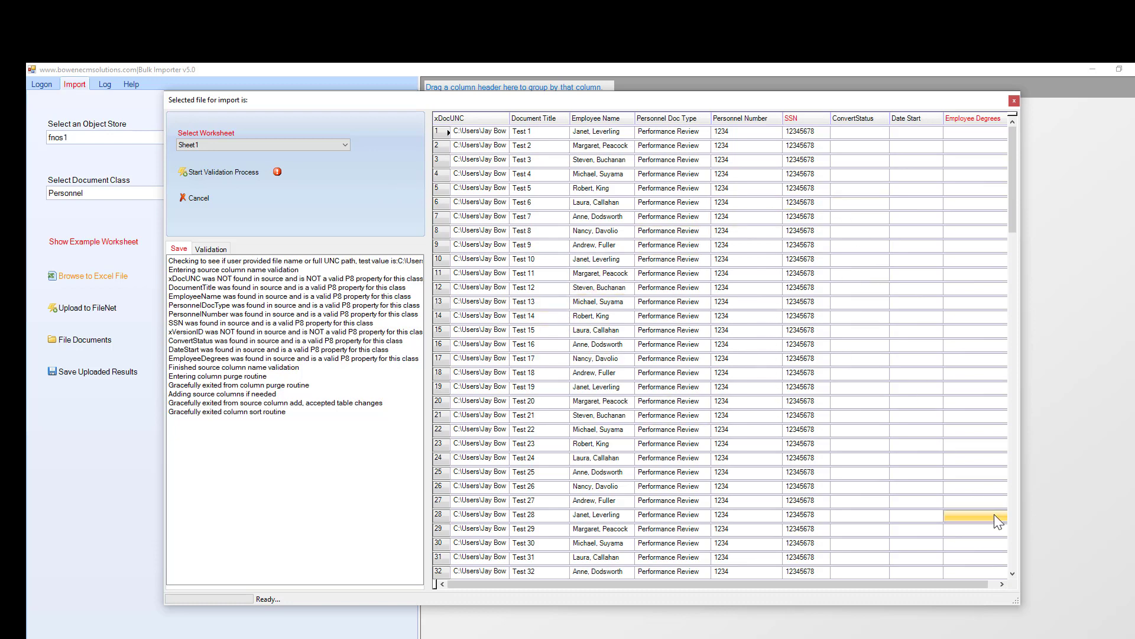
pyautogui.moveTo(1012, 603); pyautogui.dragTo(1120, 622)
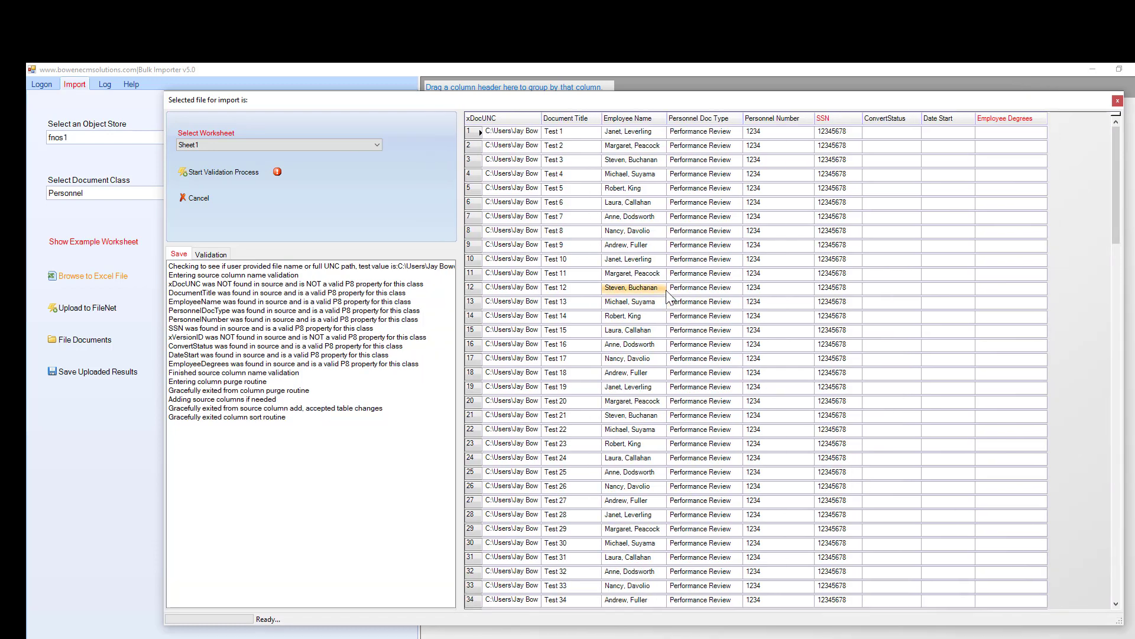
pyautogui.moveTo(706, 106); pyautogui.dragTo(683, 100)
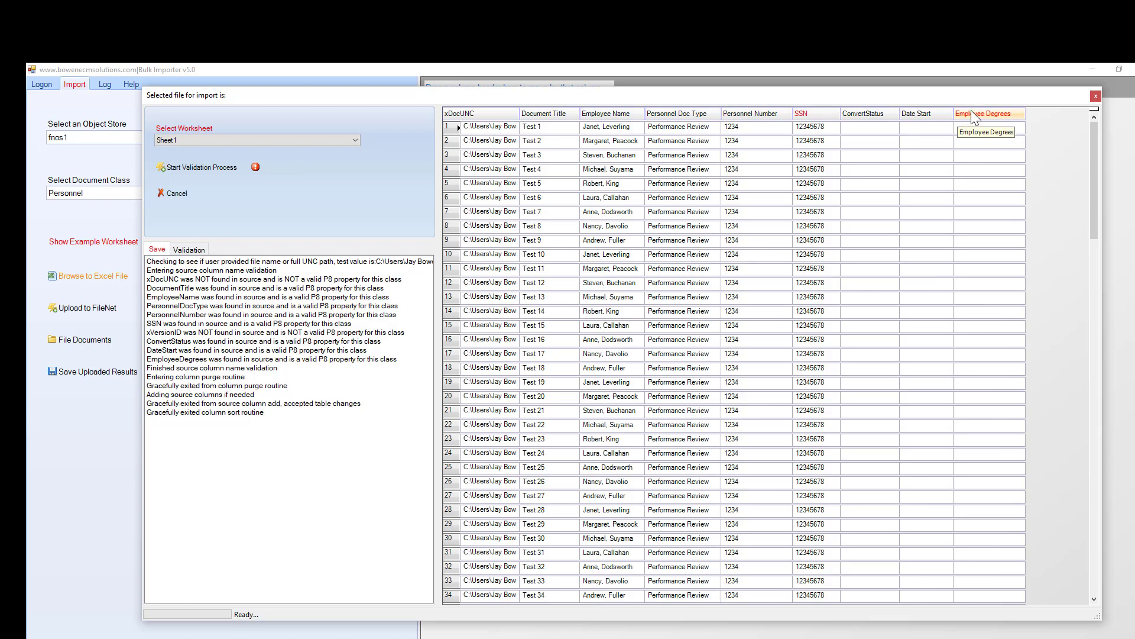
# Run the data validation on the loaded rows, which reports 77 errors.
pyautogui.click(184, 168)
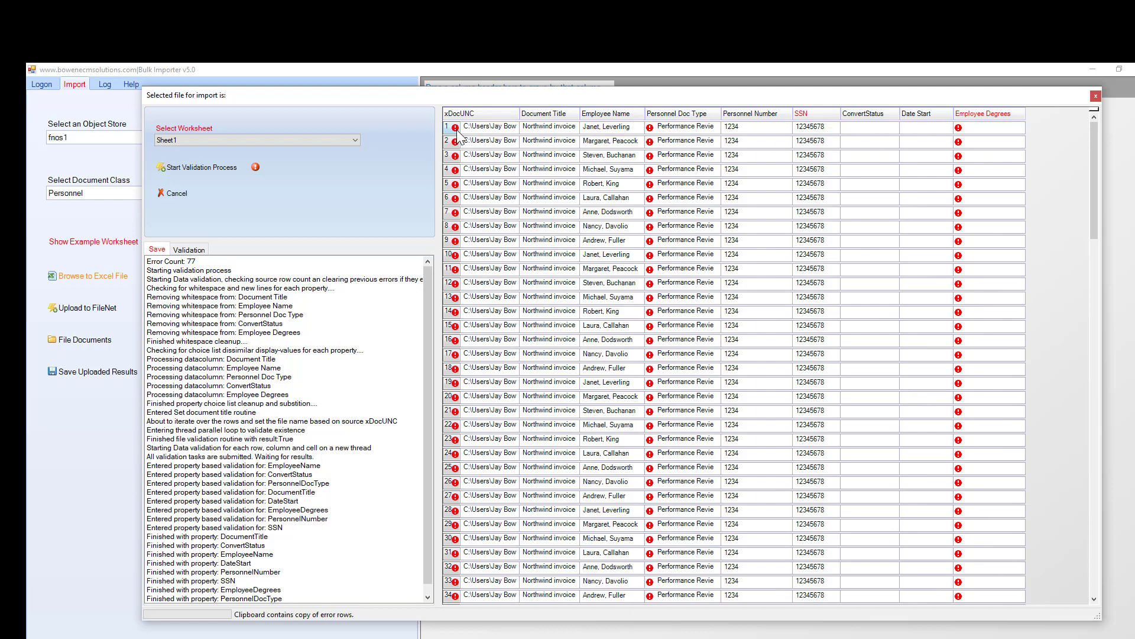
pyautogui.moveTo(649, 128)
# Set row 1's Personnel Doc Type to Carryforward Resolution and paste it down every row.
pyautogui.click(716, 127)
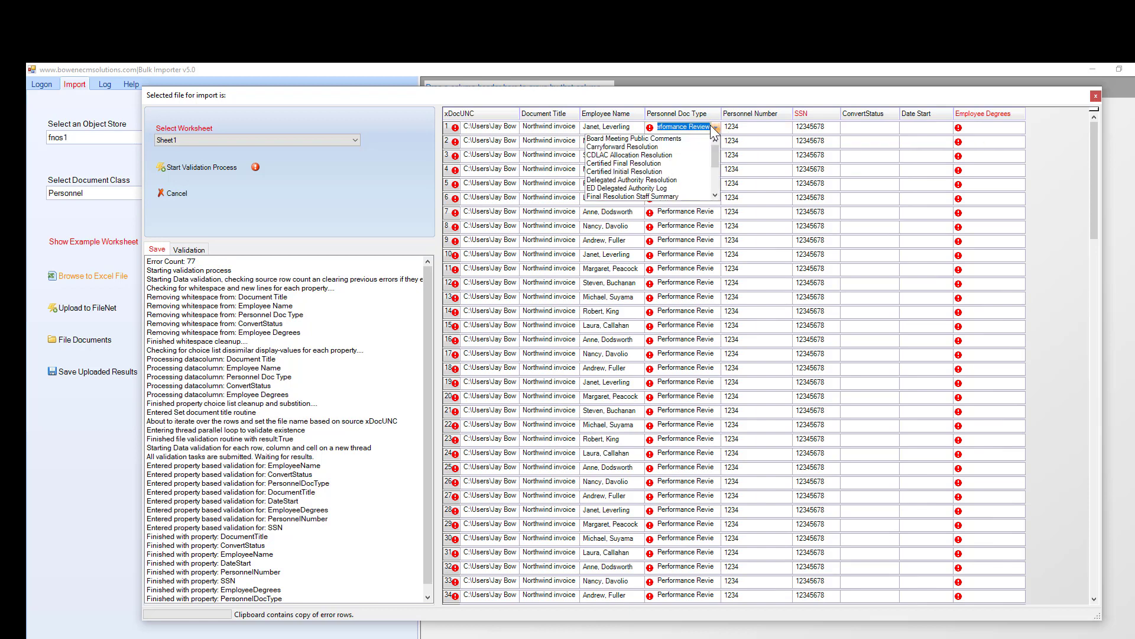
pyautogui.click(628, 148)
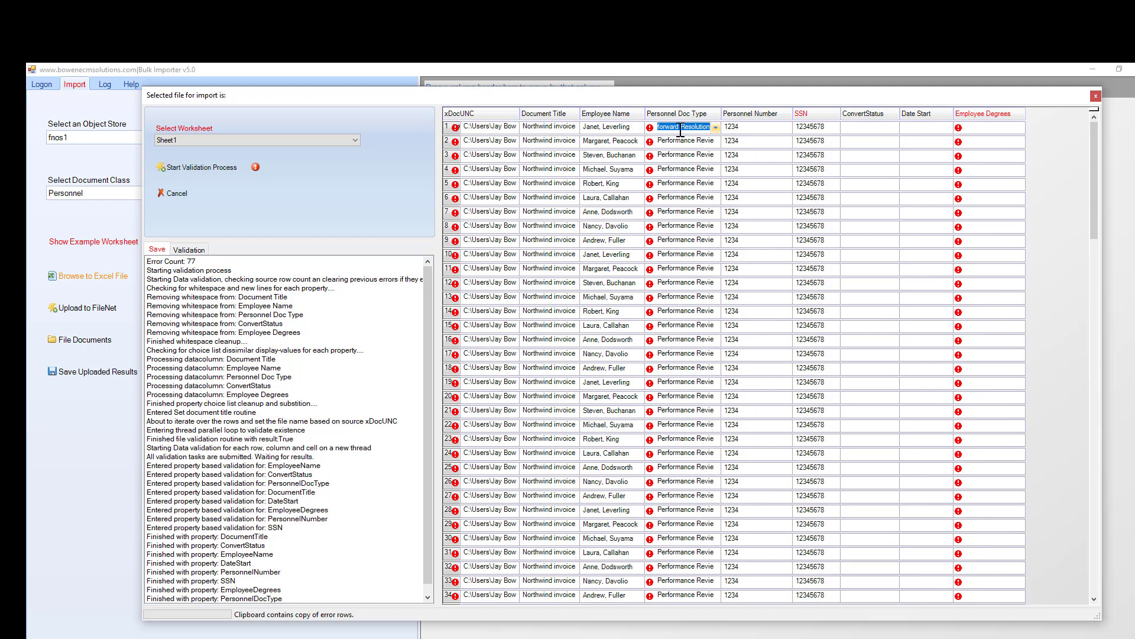
pyautogui.rightClick(680, 129)
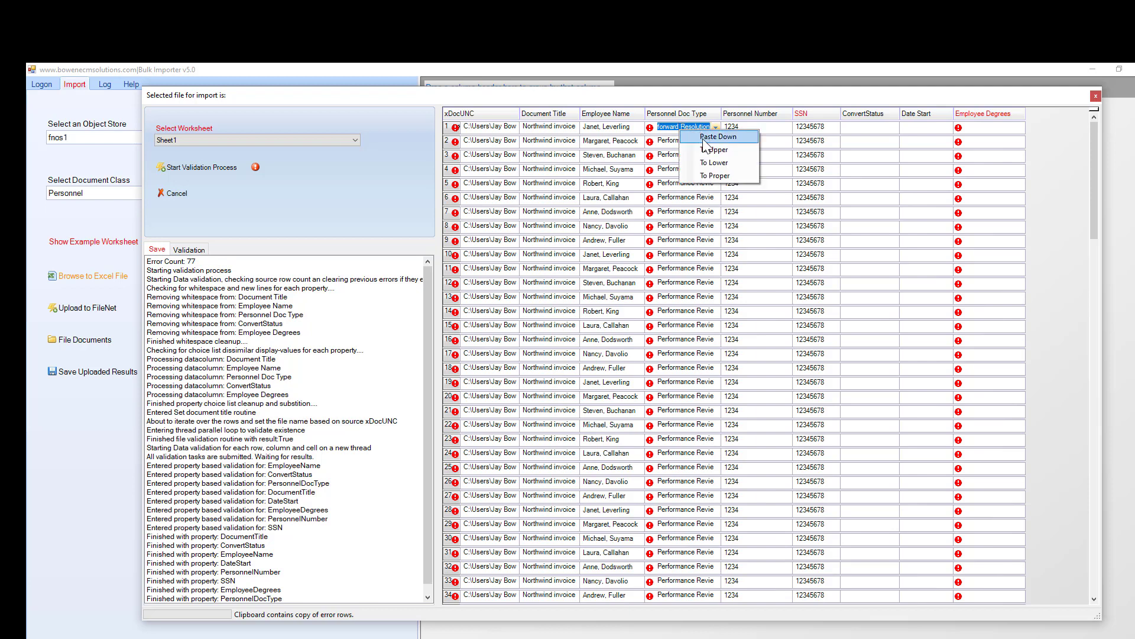
pyautogui.click(705, 139)
pyautogui.click(647, 415)
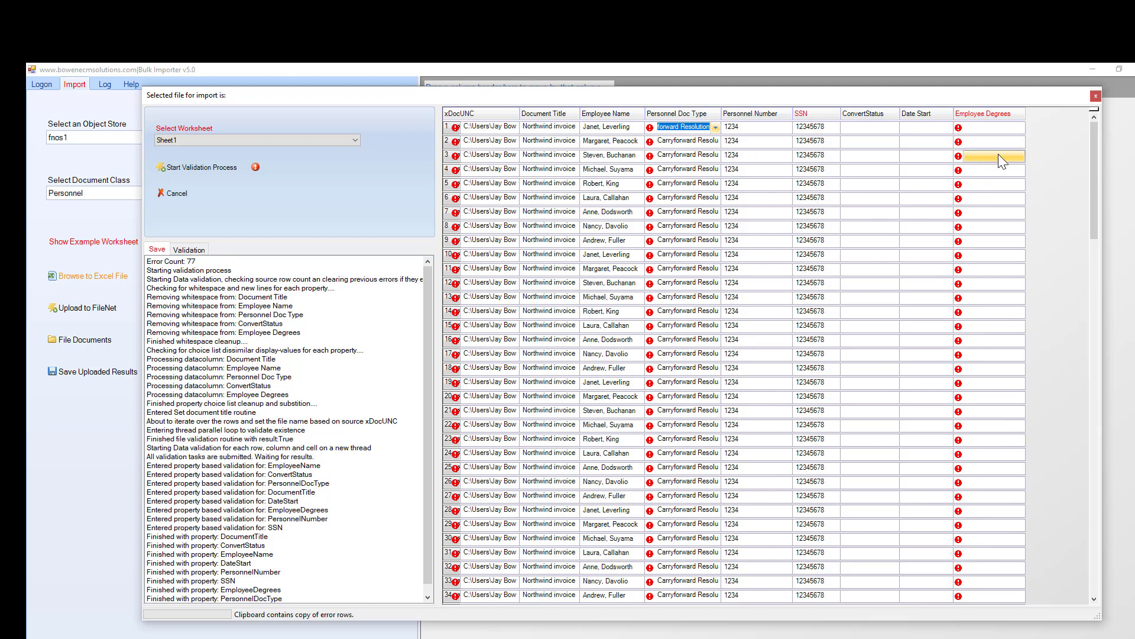
pyautogui.click(991, 130)
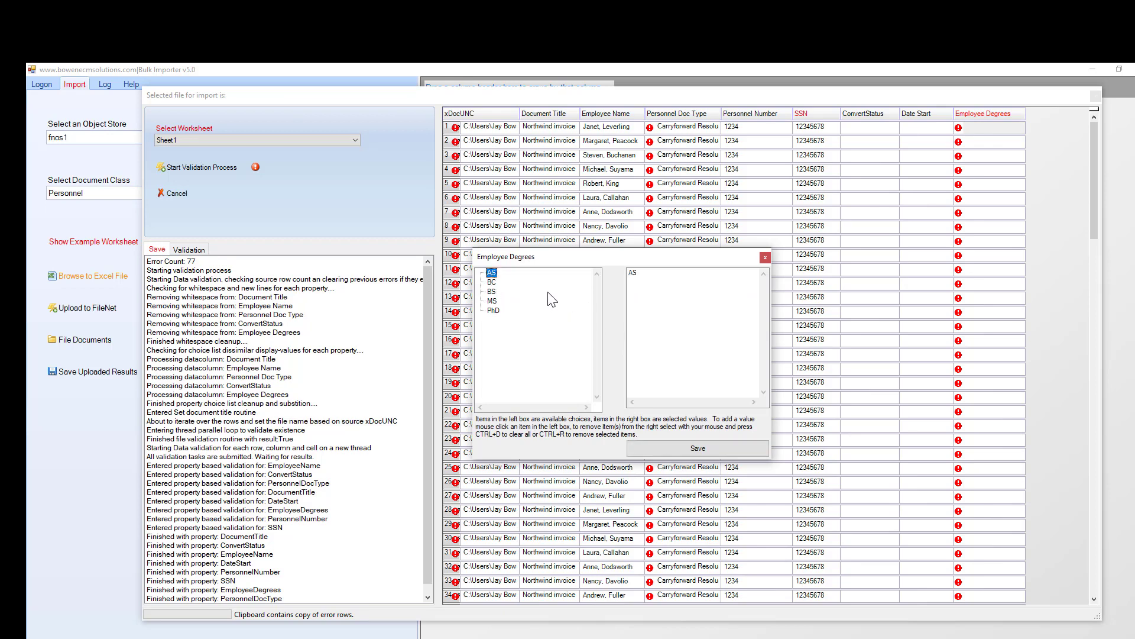
# Set row 1's Employee Degrees to AS and paste it down to every row.
pyautogui.click(689, 447)
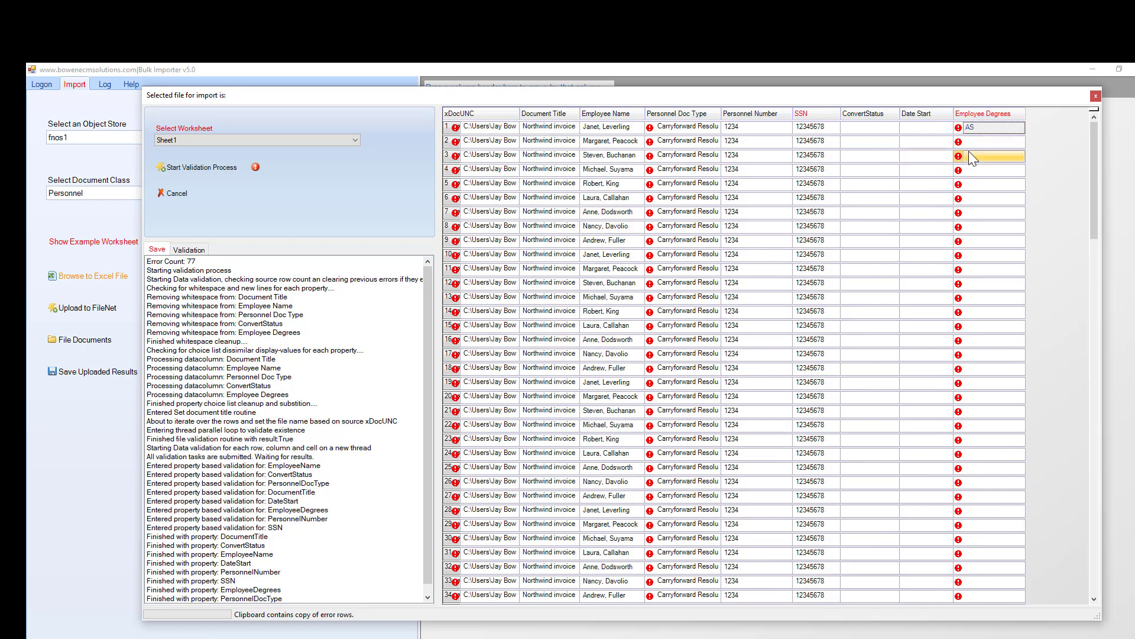
pyautogui.rightClick(989, 126)
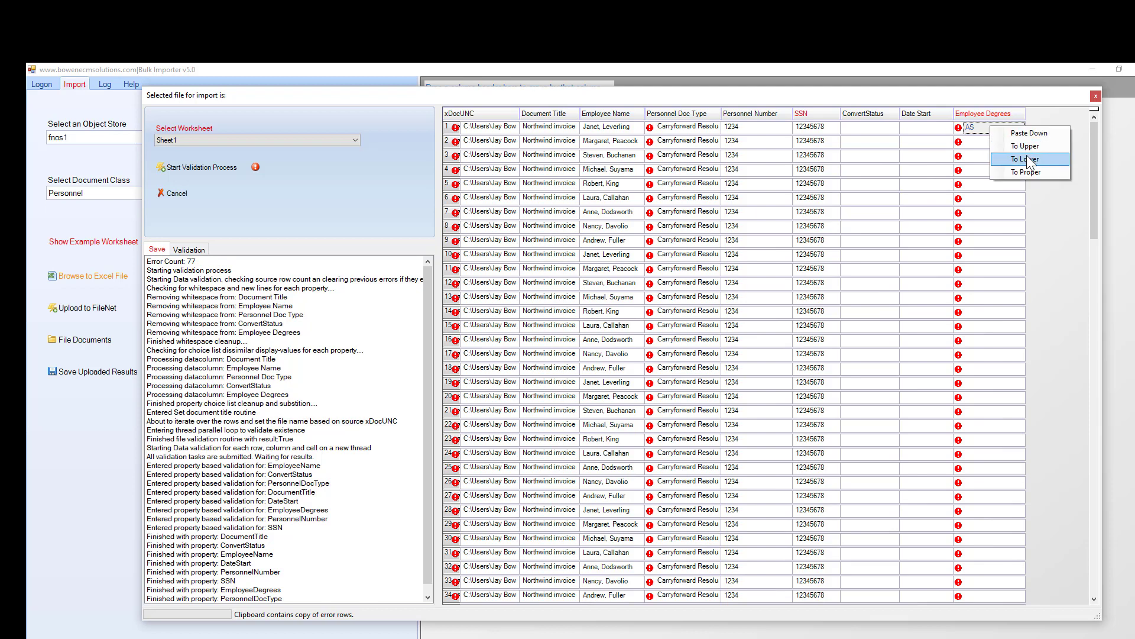
pyautogui.click(1019, 134)
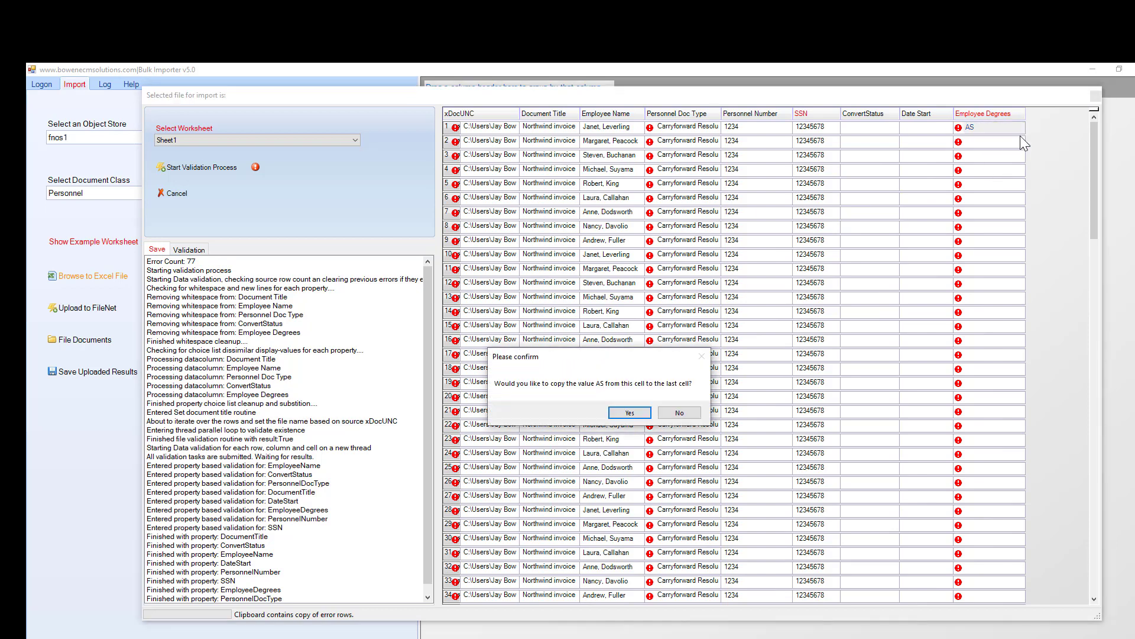
pyautogui.click(631, 413)
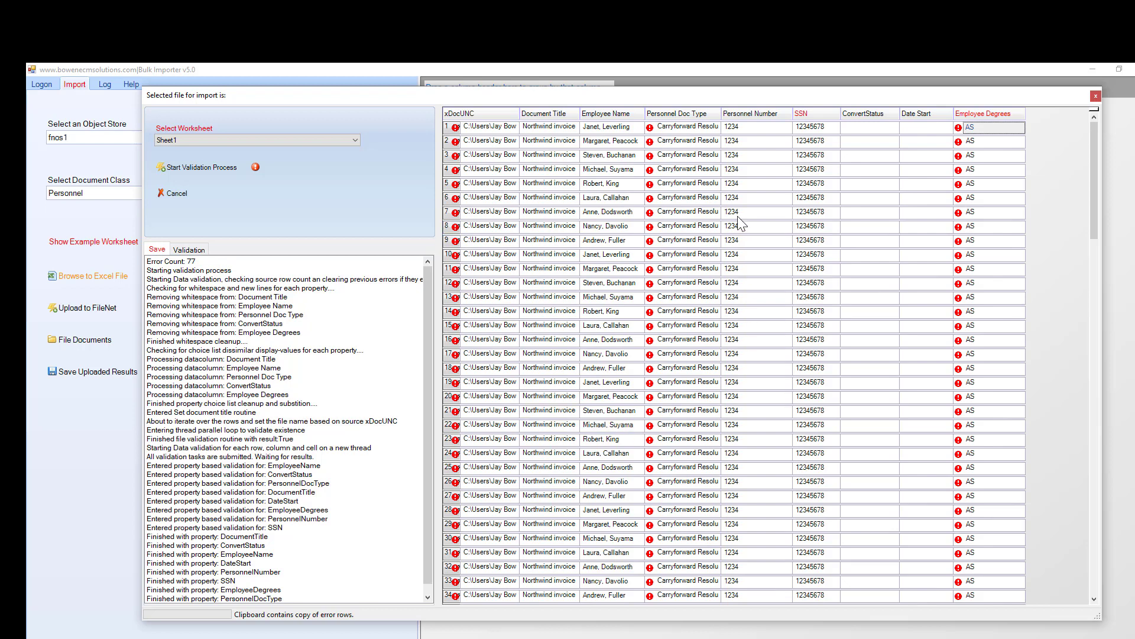
# Rerun validation so the corrected batch loads error-free into the fnos1-Personnel grid.
pyautogui.click(219, 168)
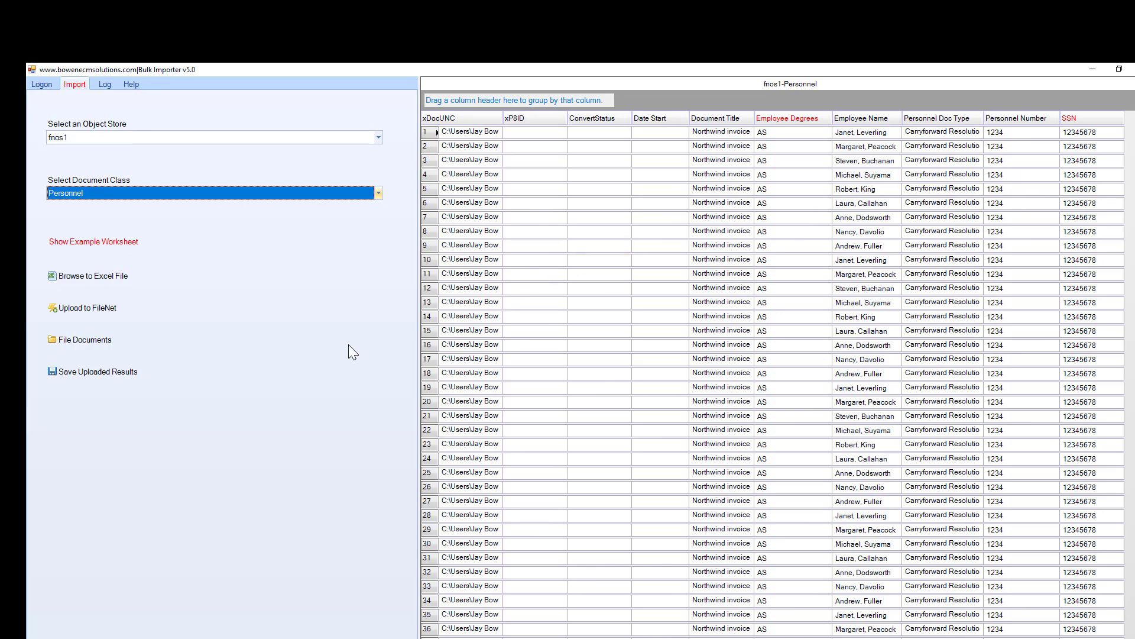
pyautogui.scroll(-8, 782, 360)
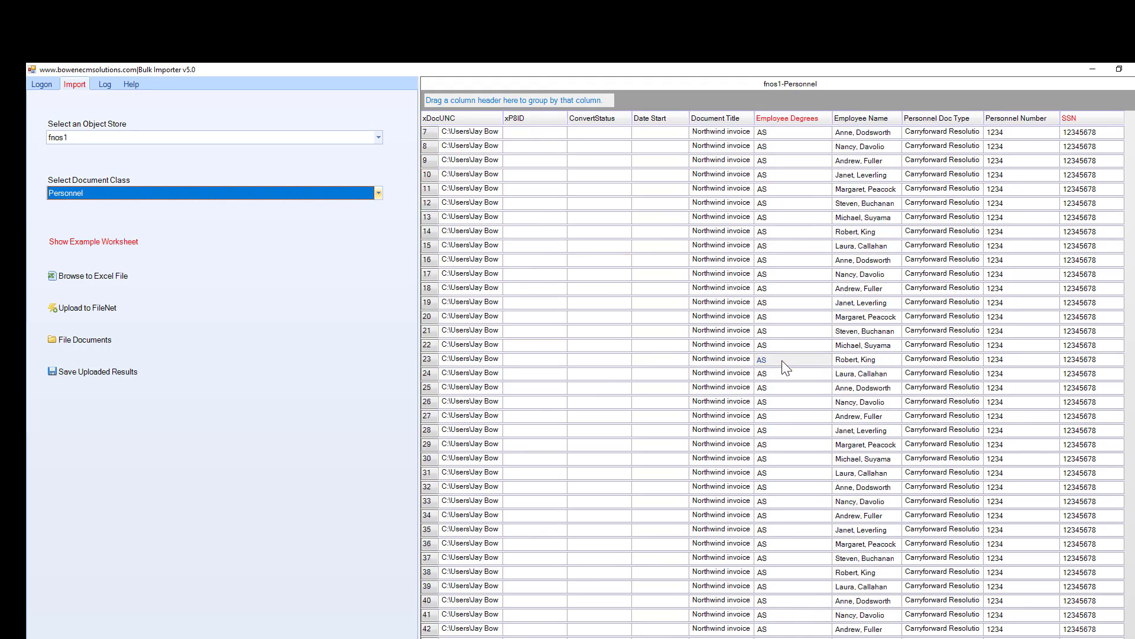
pyautogui.scroll(8, 782, 360)
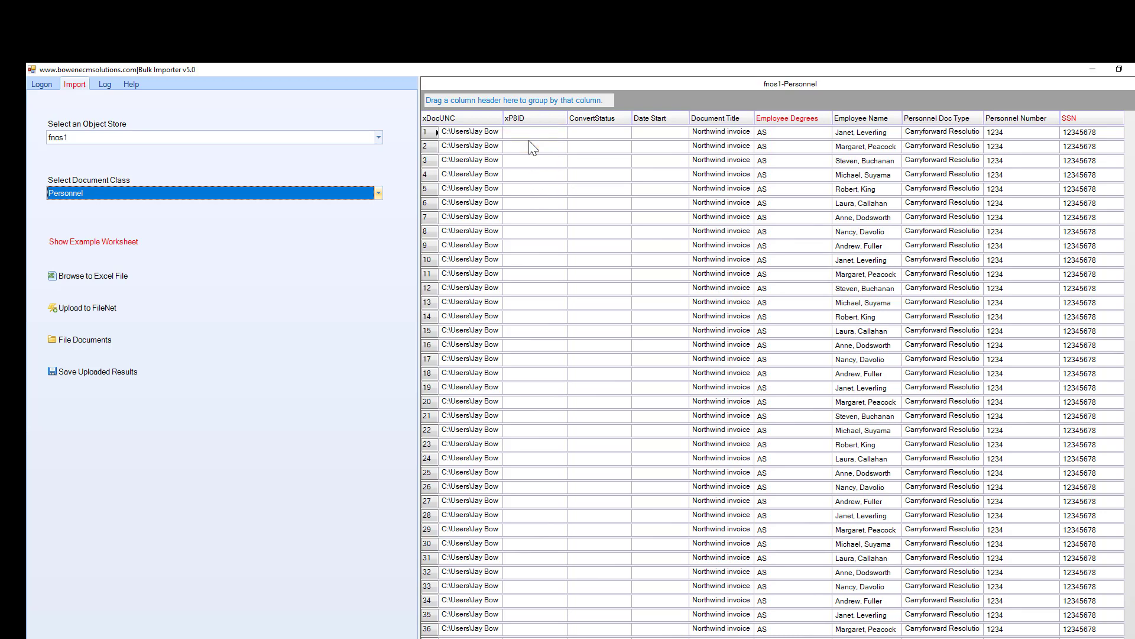
# Upload the rows to FileNet as unversioned major versions, filling xPSID with document IDs.
pyautogui.click(83, 309)
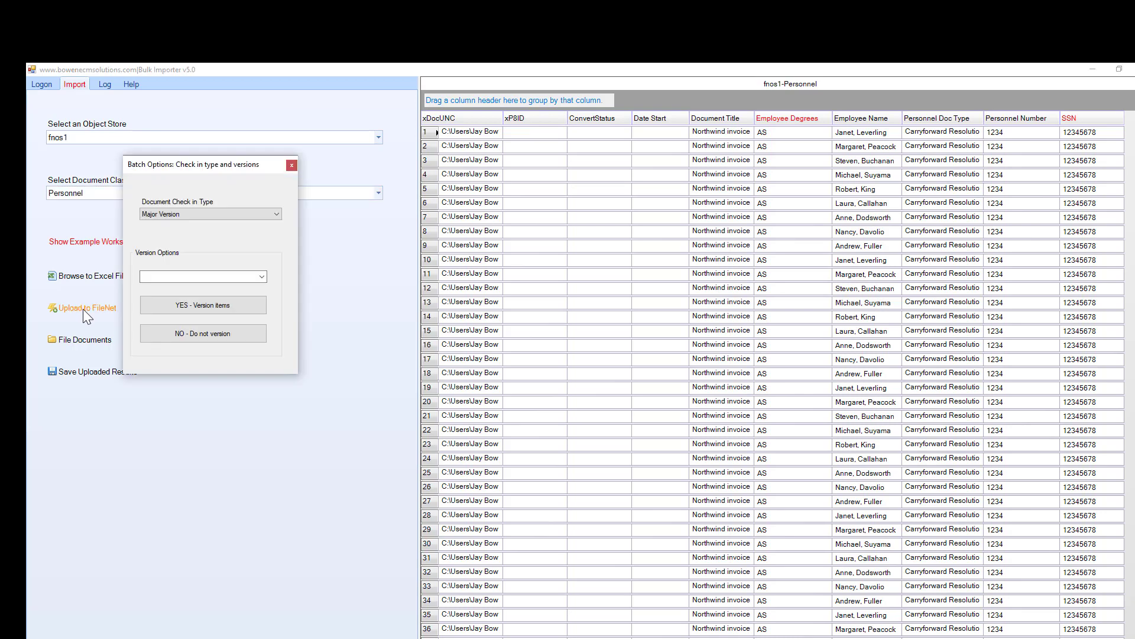
pyautogui.moveTo(165, 169); pyautogui.dragTo(230, 168)
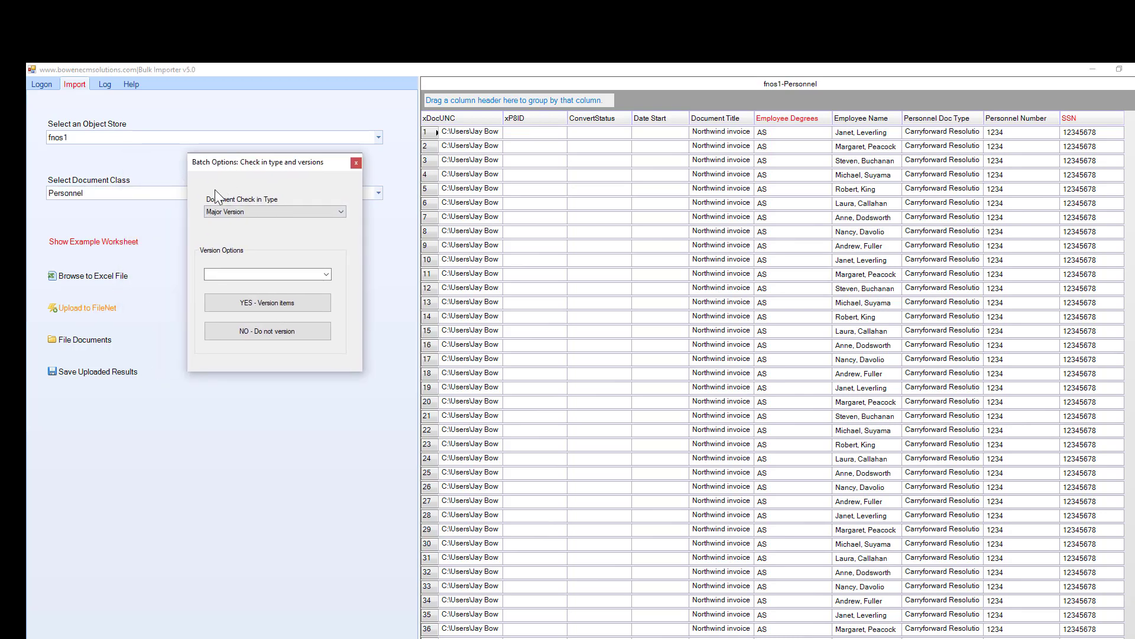
pyautogui.click(246, 329)
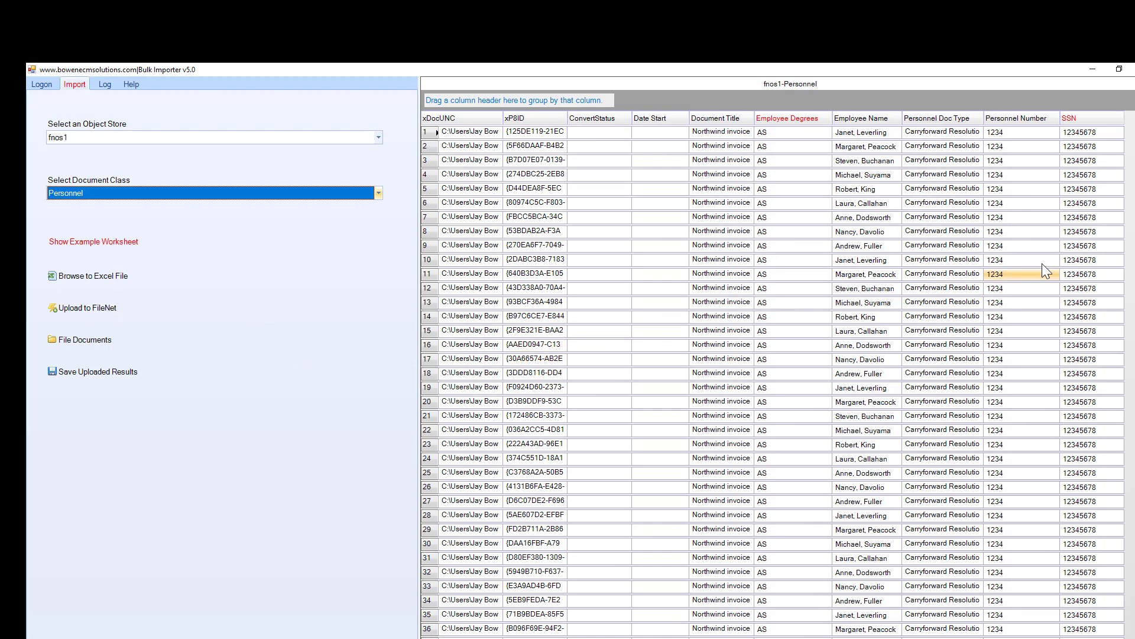
pyautogui.scroll(-6, 769, 378)
pyautogui.scroll(-8, 964, 500)
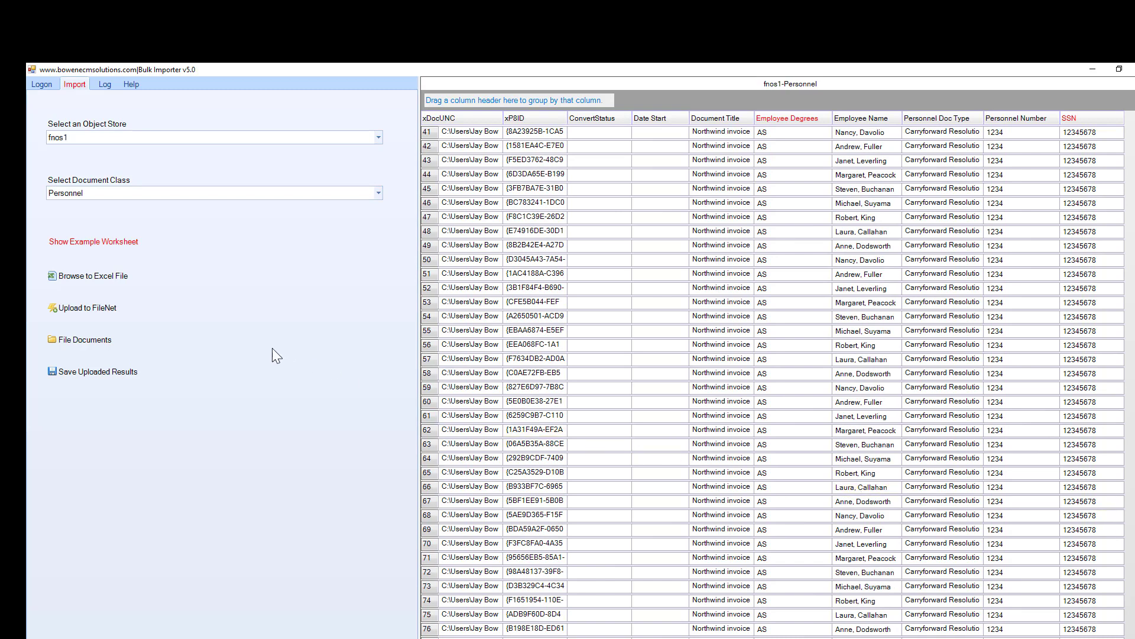
# Run Bulk File Documents with folder I as the destination for all uploaded documents.
pyautogui.click(91, 342)
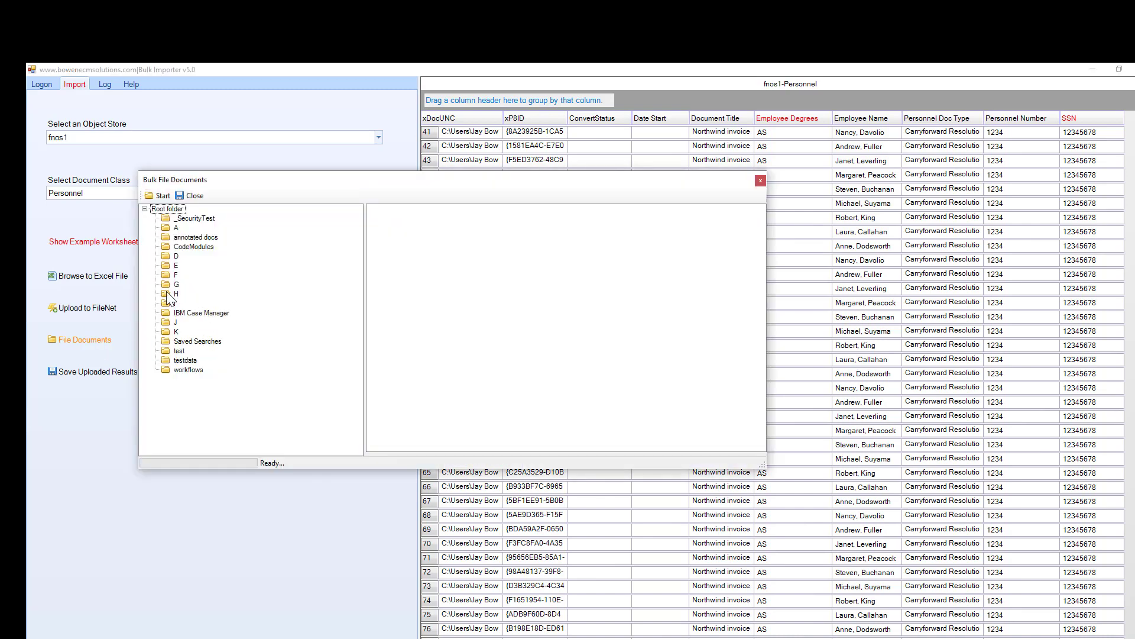
pyautogui.click(175, 303)
pyautogui.click(158, 195)
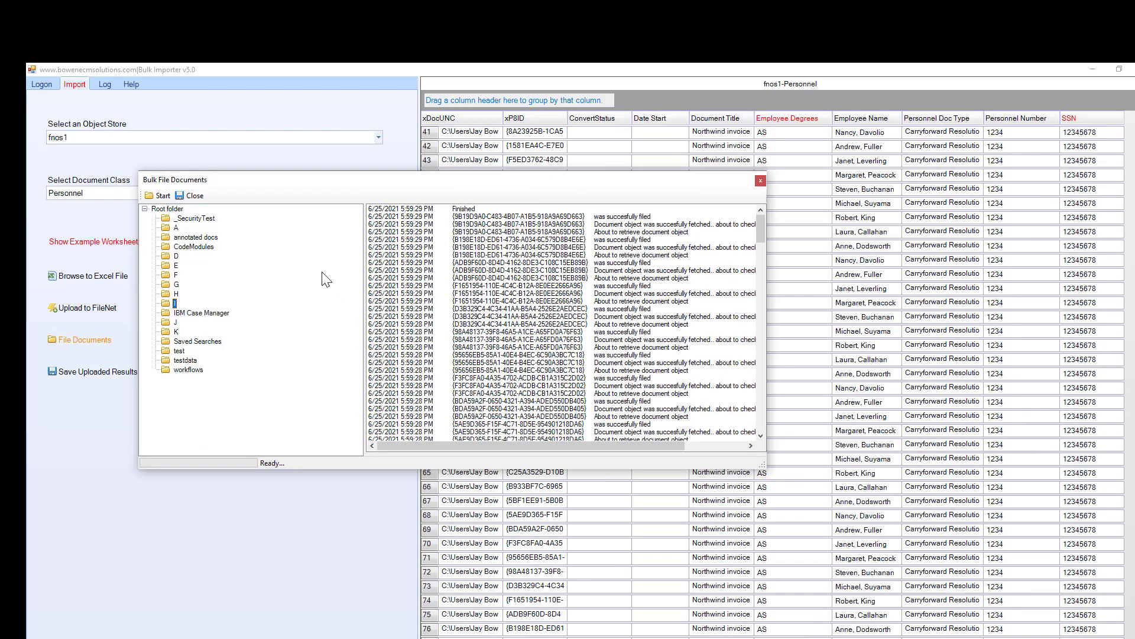
pyautogui.click(194, 196)
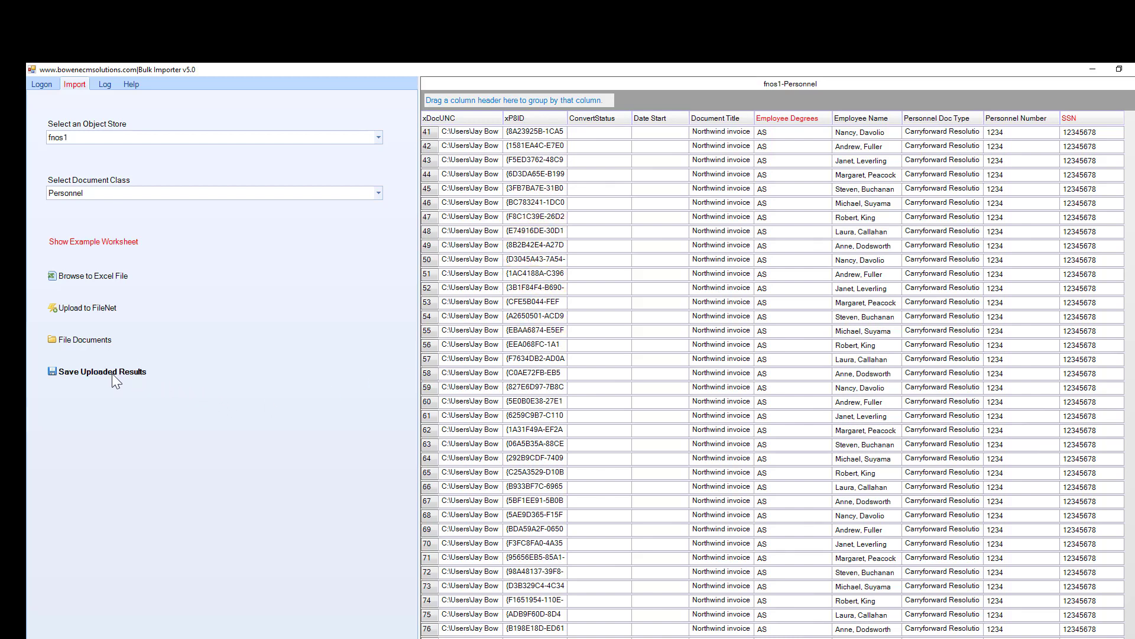
# Export all 77 uploaded result rows to Personnel.xlsx in the BulkImport folder.
pyautogui.click(95, 371)
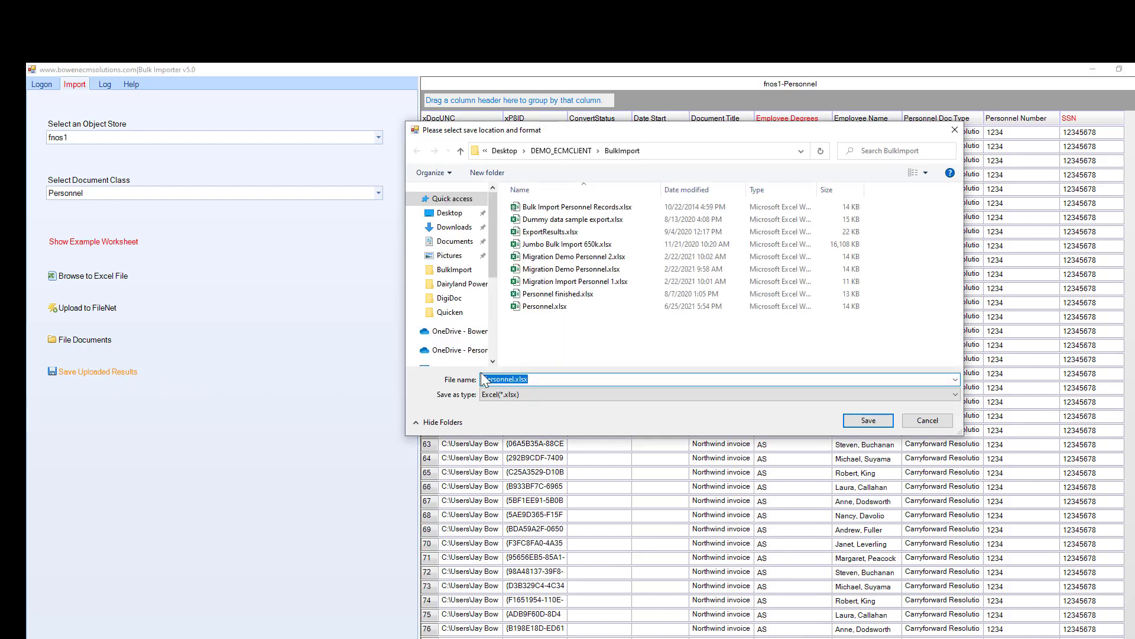
pyautogui.click(516, 380)
pyautogui.click(862, 423)
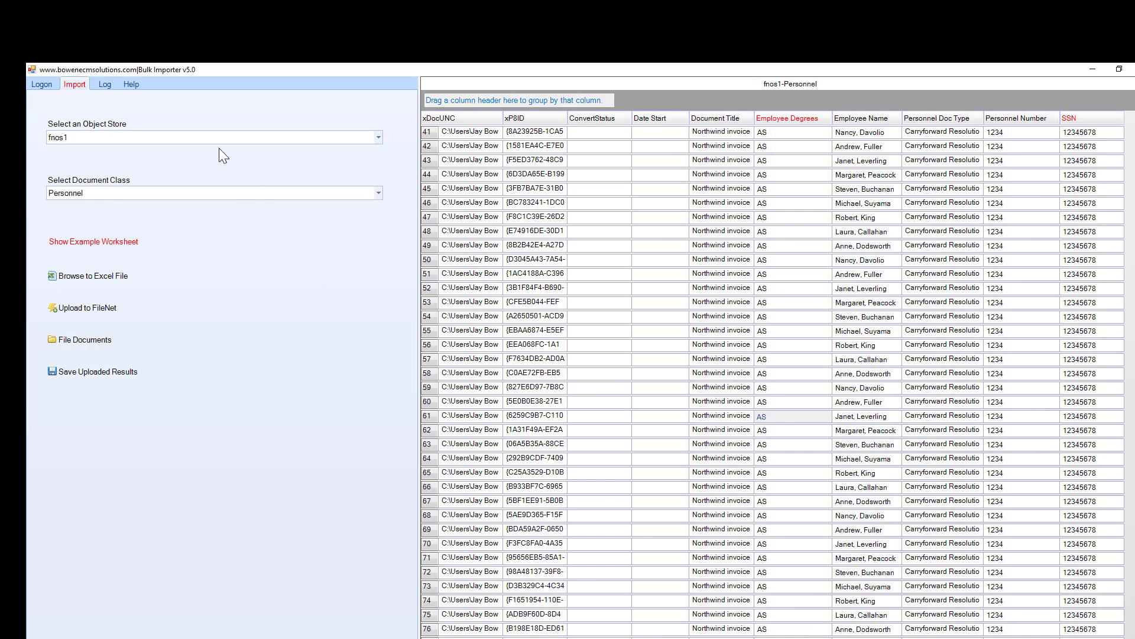
# Browse the transaction log and help, return to Import with fnos1/Personnel, and postpone the restart an hour.
pyautogui.click(105, 84)
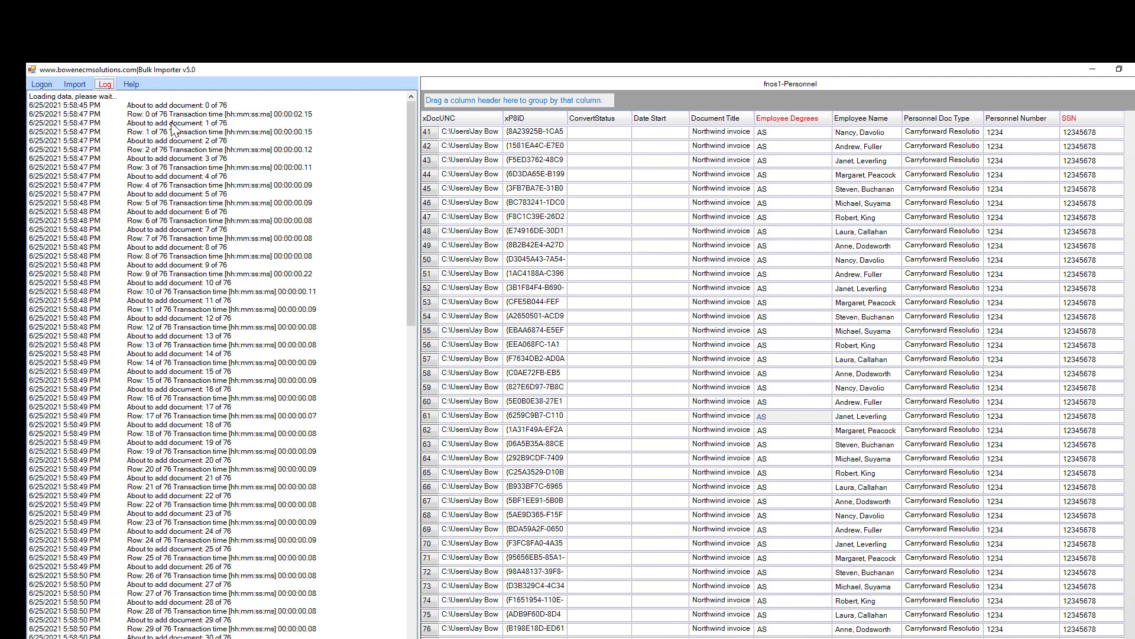
pyautogui.click(139, 84)
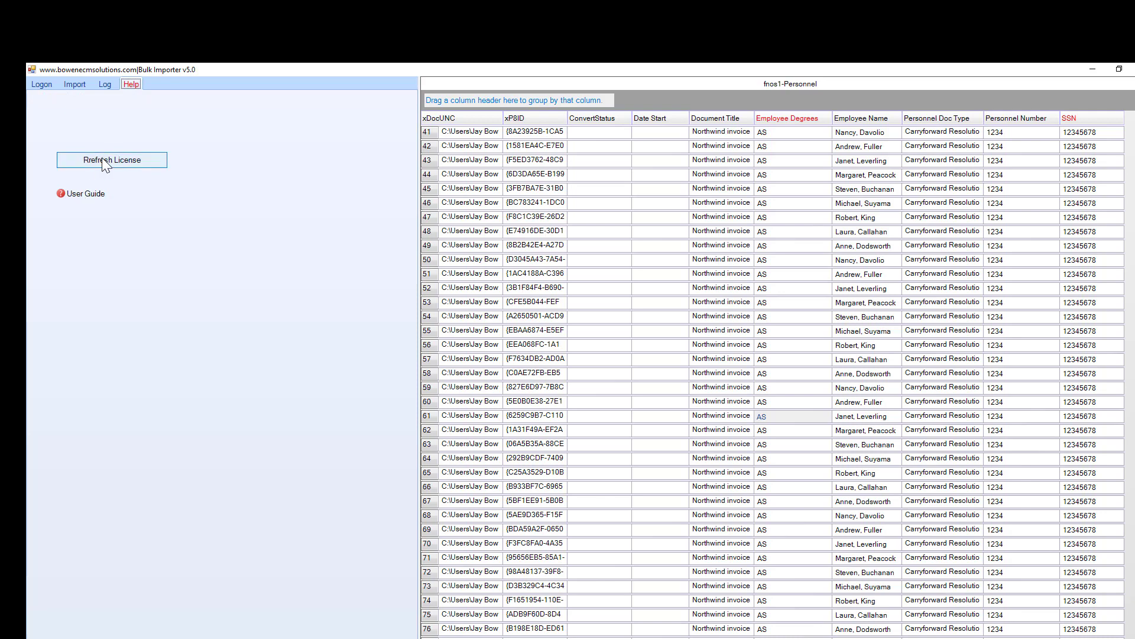
pyautogui.click(52, 85)
pyautogui.click(69, 85)
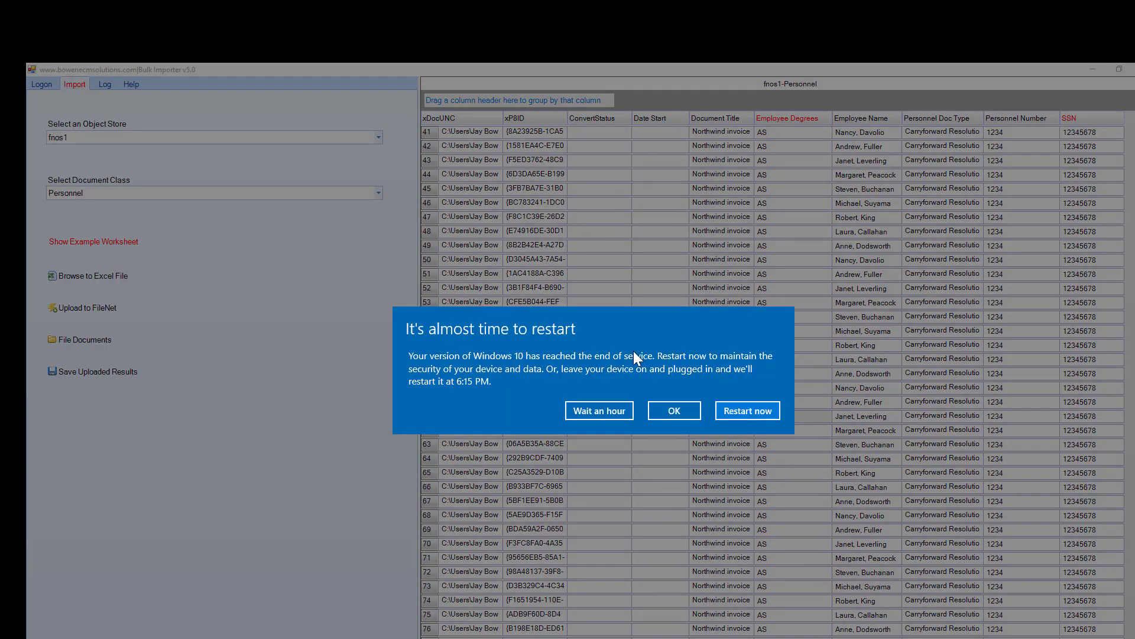
pyautogui.click(605, 417)
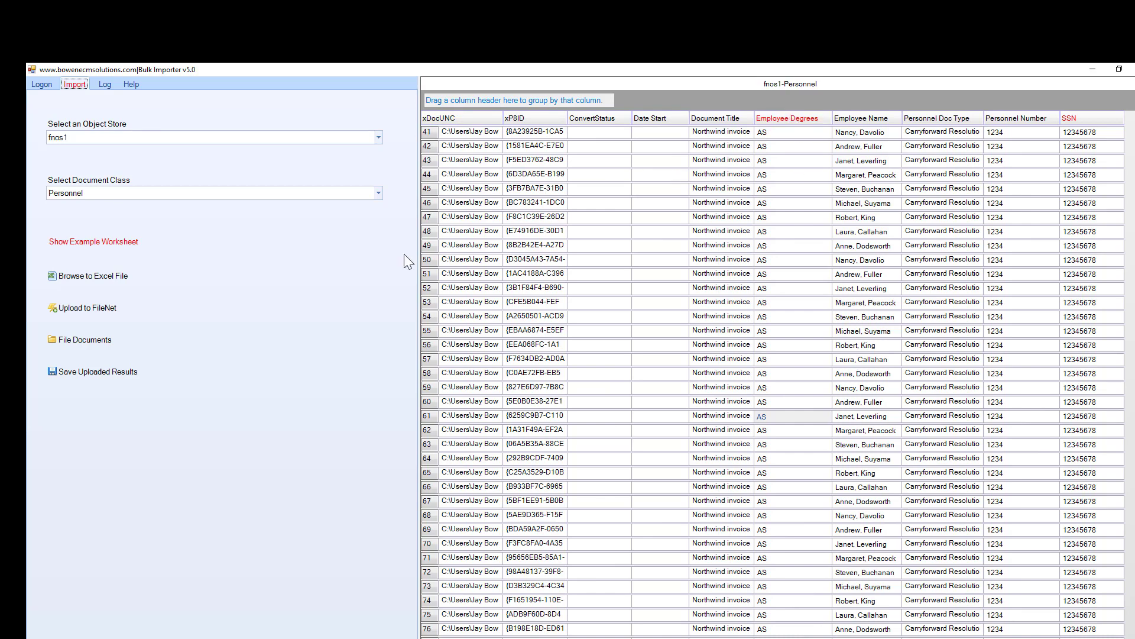
# Generate the Personnel example worksheet, save it as template.xlsx on the Desktop, and open it in Excel.
pyautogui.click(109, 243)
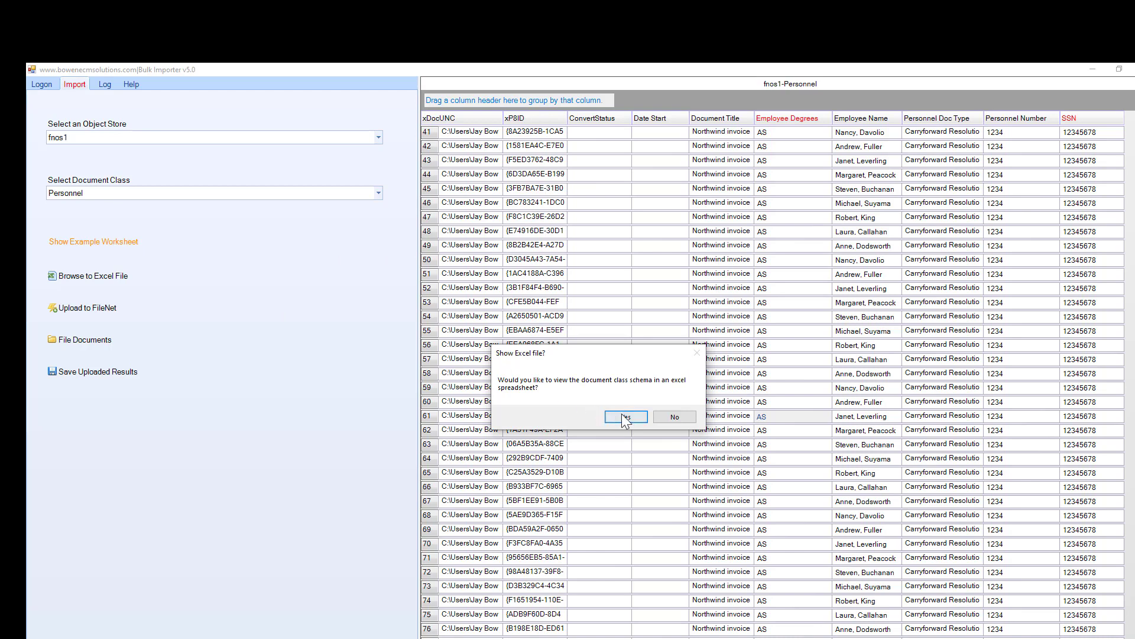
pyautogui.click(626, 417)
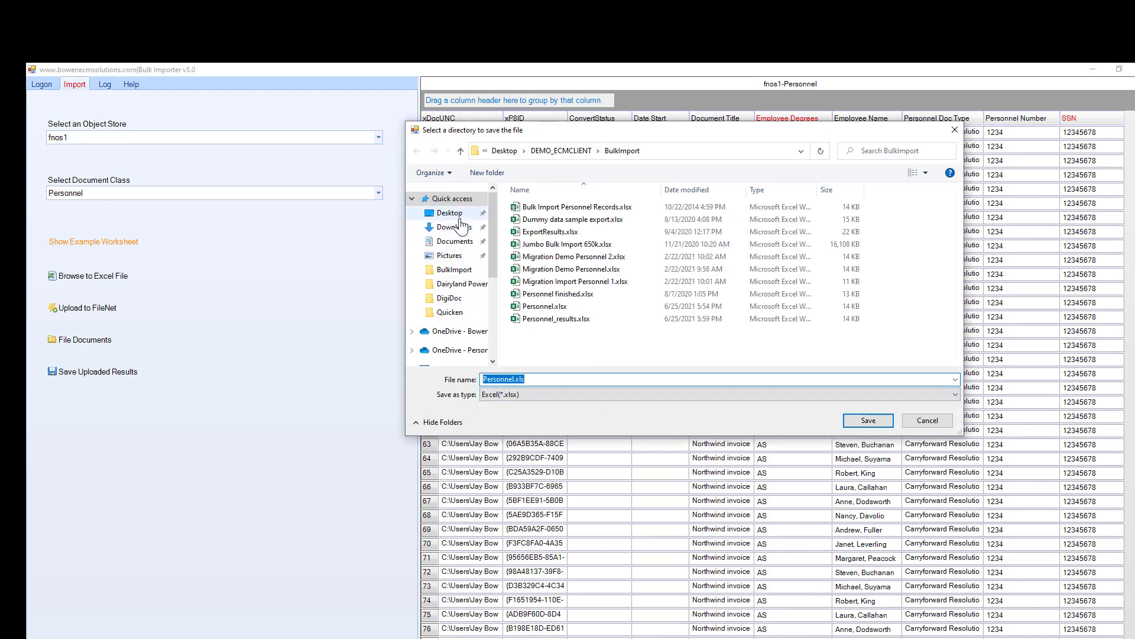
pyautogui.click(451, 214)
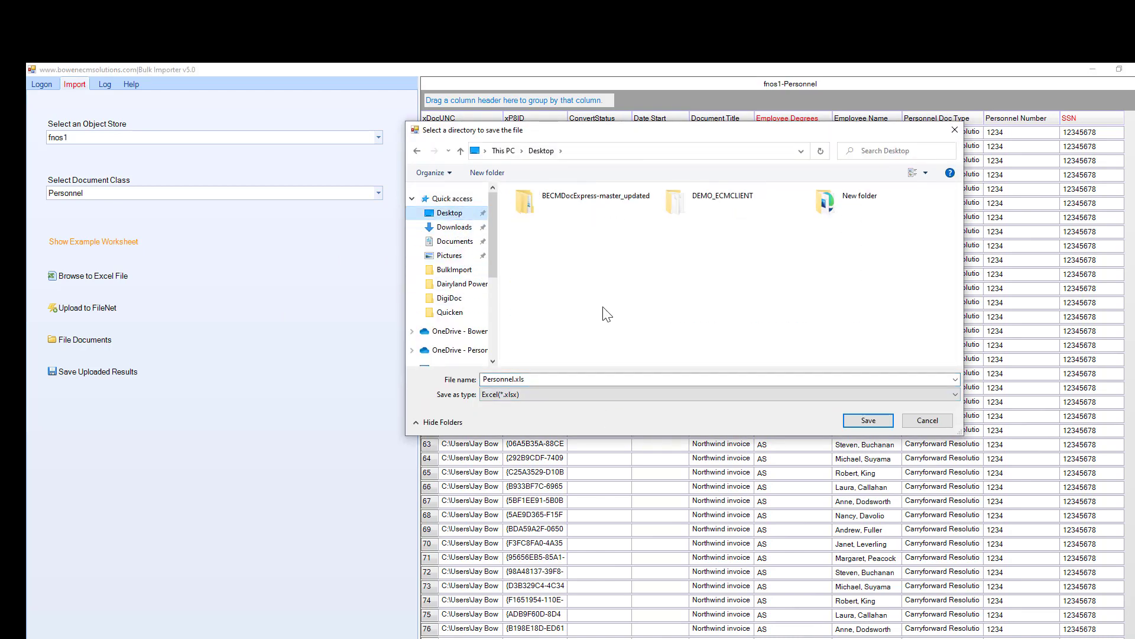
pyautogui.click(615, 379)
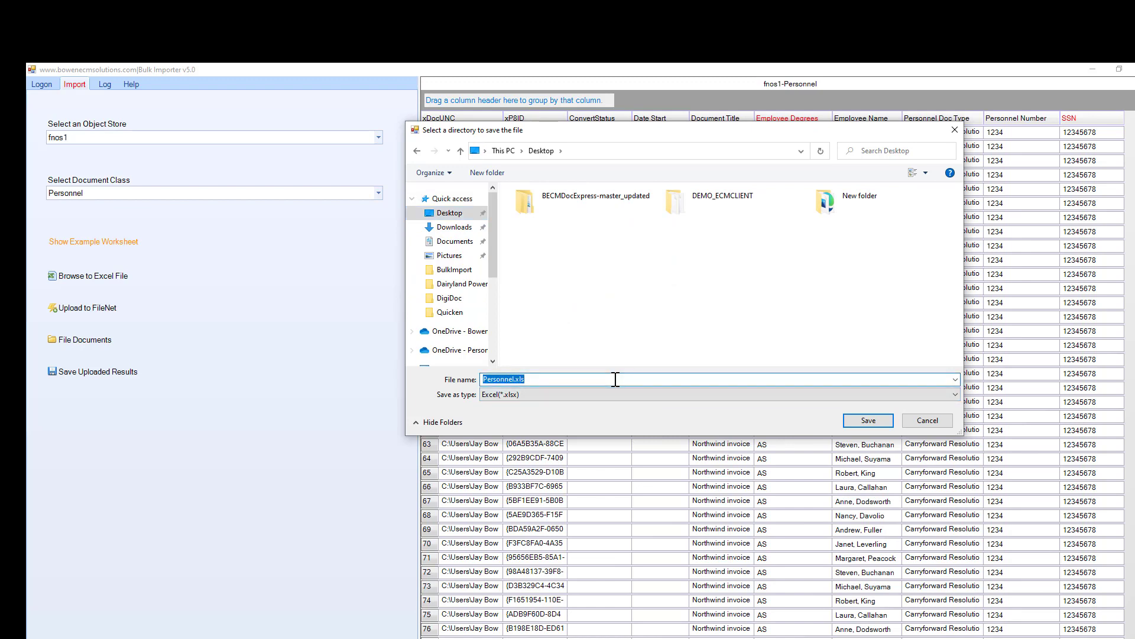
pyautogui.write('template')
pyautogui.click(847, 419)
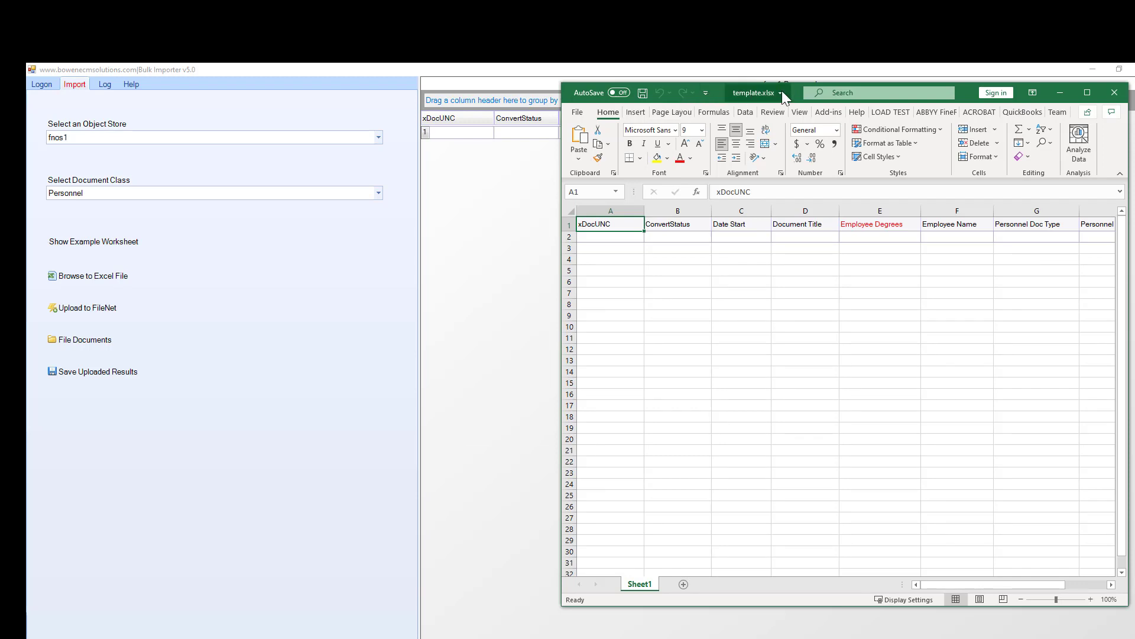
# Enlarge the template window to show xDocUNC through SSN, then inspect G2's Doc Type choices and select A2:D10.
pyautogui.moveTo(793, 90); pyautogui.dragTo(405, 100)
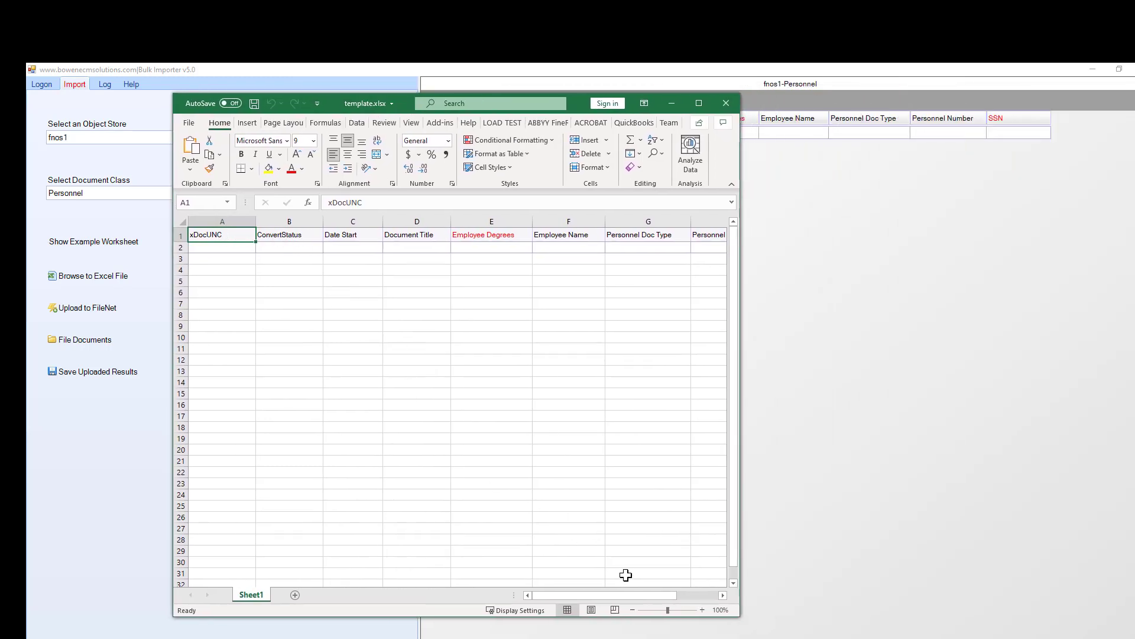
pyautogui.moveTo(739, 616); pyautogui.dragTo(1116, 637)
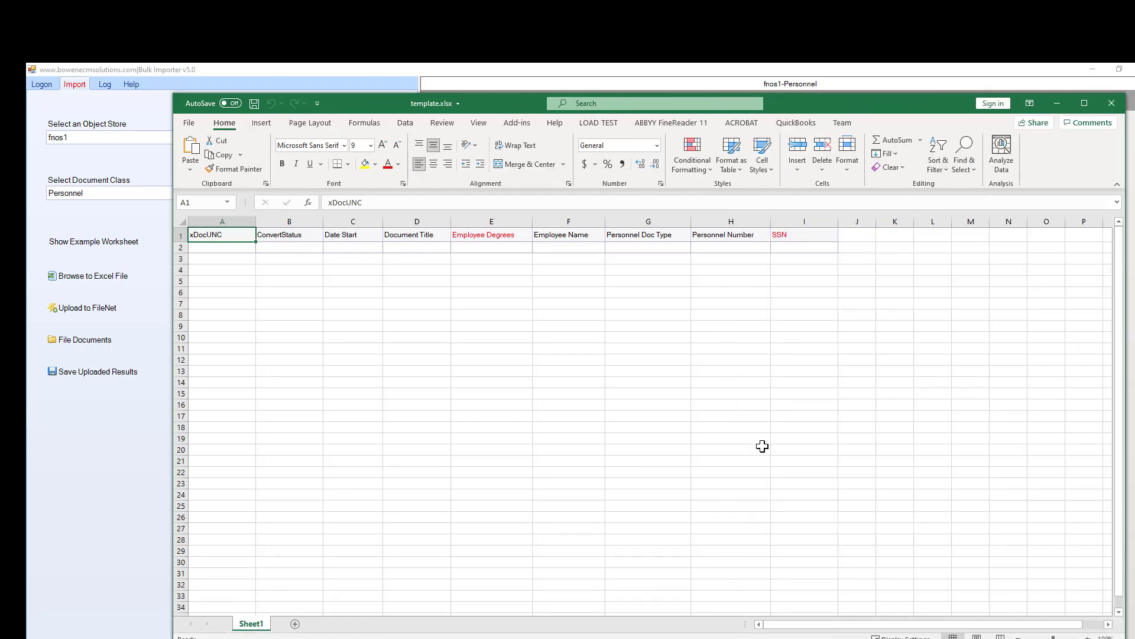
pyautogui.click(628, 254)
pyautogui.click(696, 249)
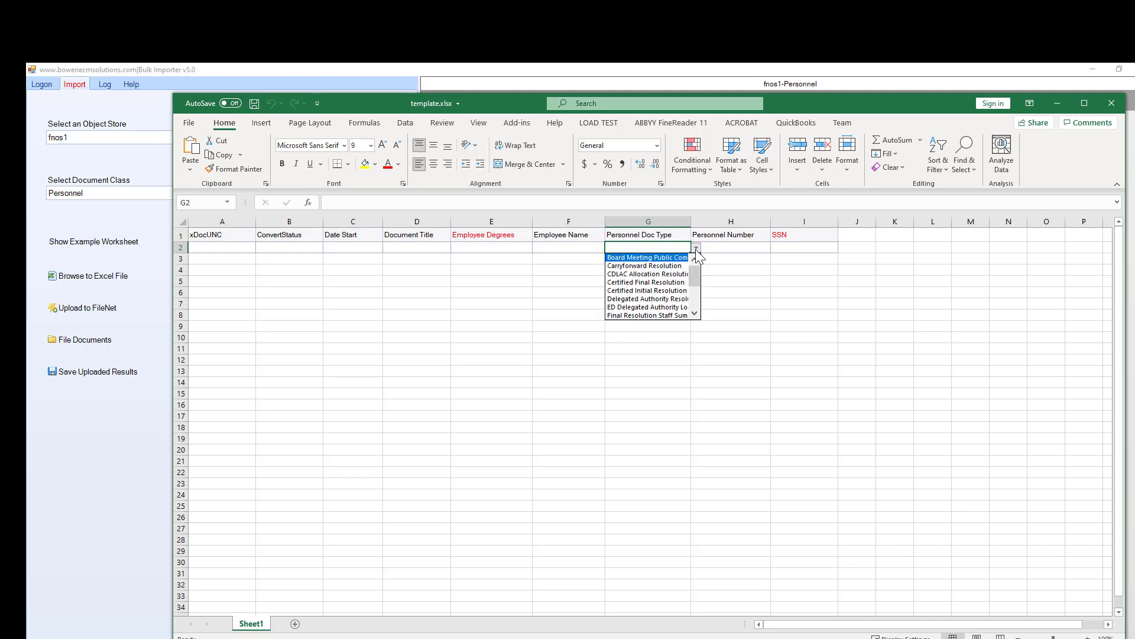
pyautogui.click(659, 246)
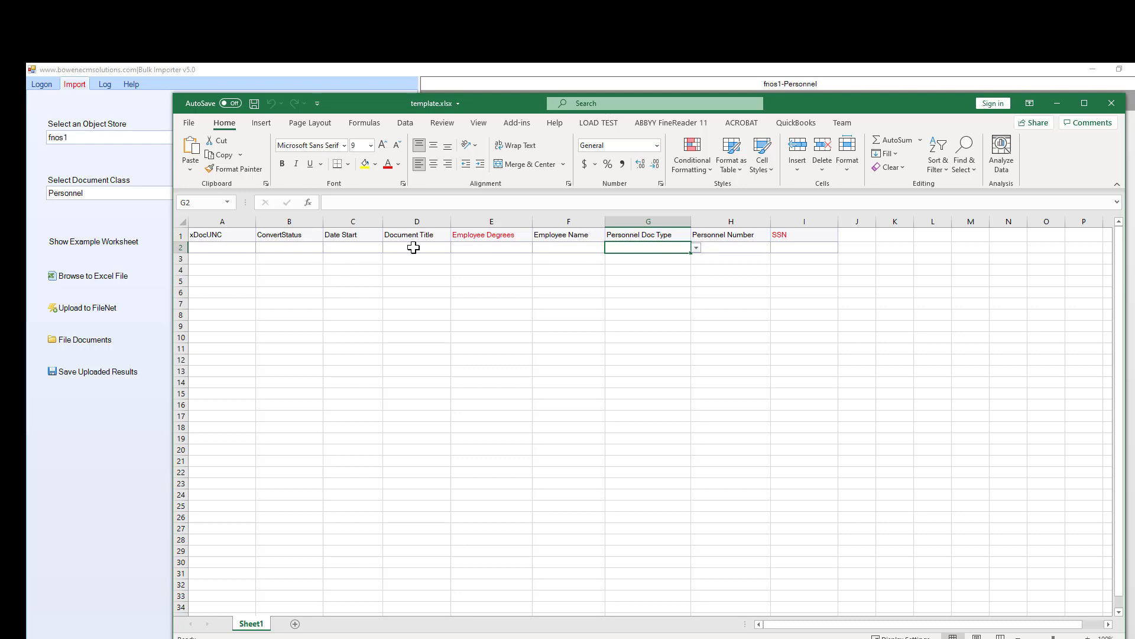
pyautogui.moveTo(233, 248); pyautogui.dragTo(394, 333)
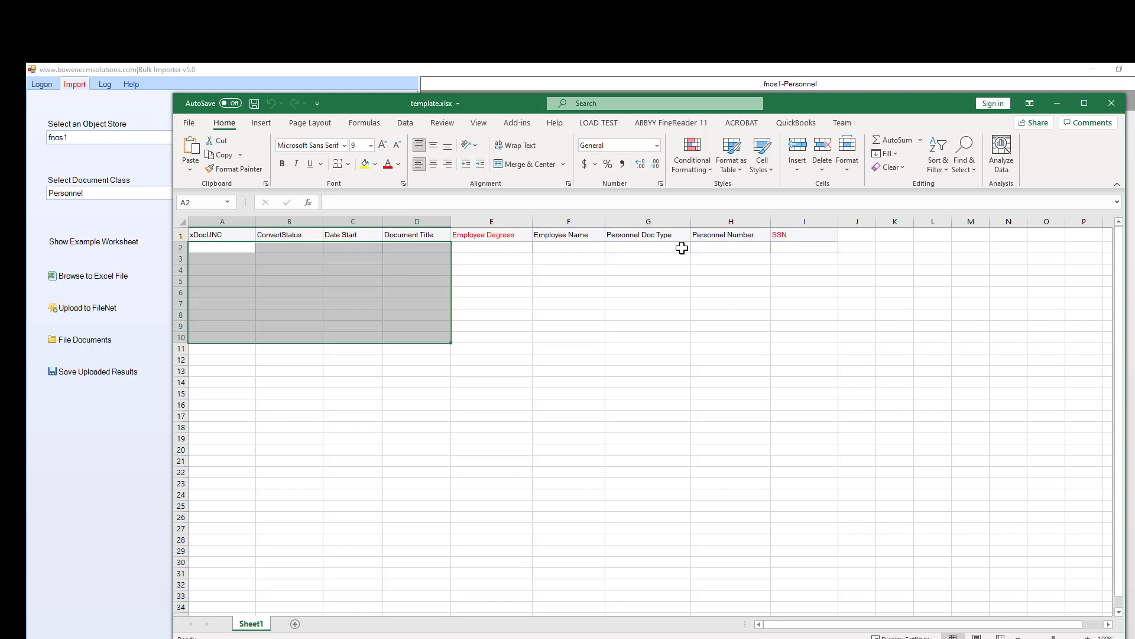
# Enter the sample path c:\mydocs\resume.pdf in cell A2 under xDocUNC.
pyautogui.click(570, 301)
pyautogui.click(221, 251)
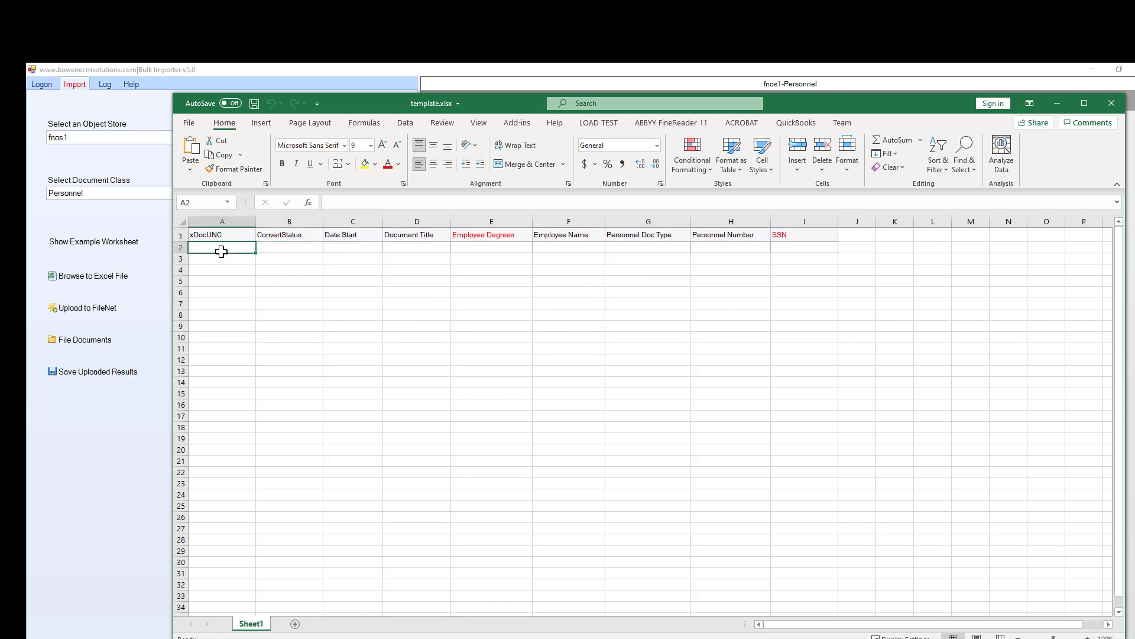
pyautogui.write('resume.pdf')
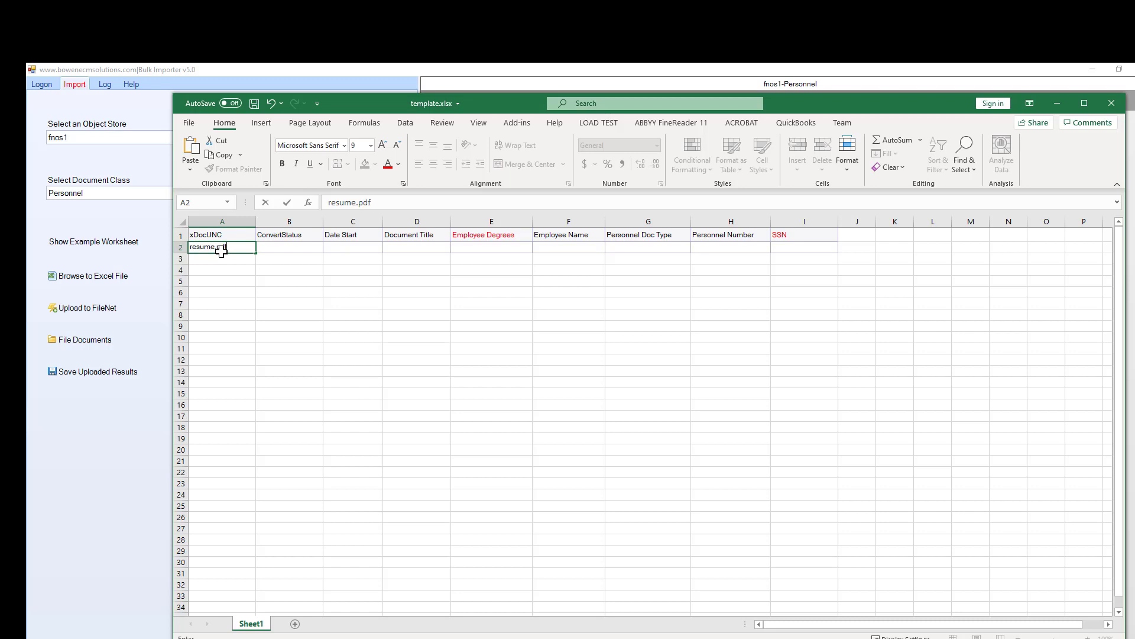
pyautogui.press('Return')
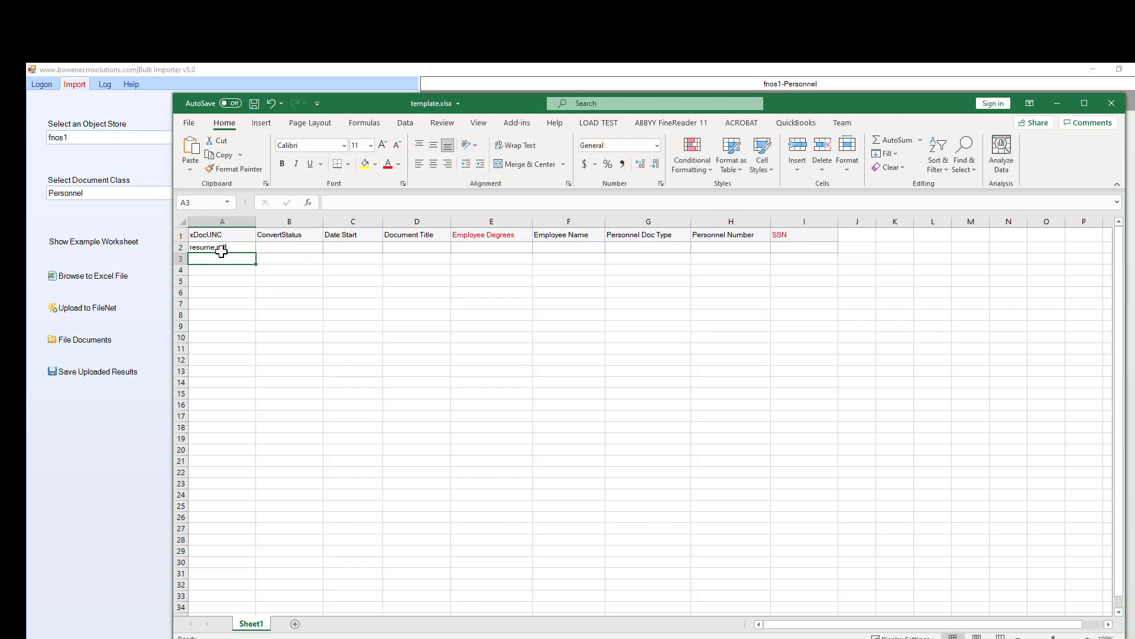
pyautogui.click(227, 248)
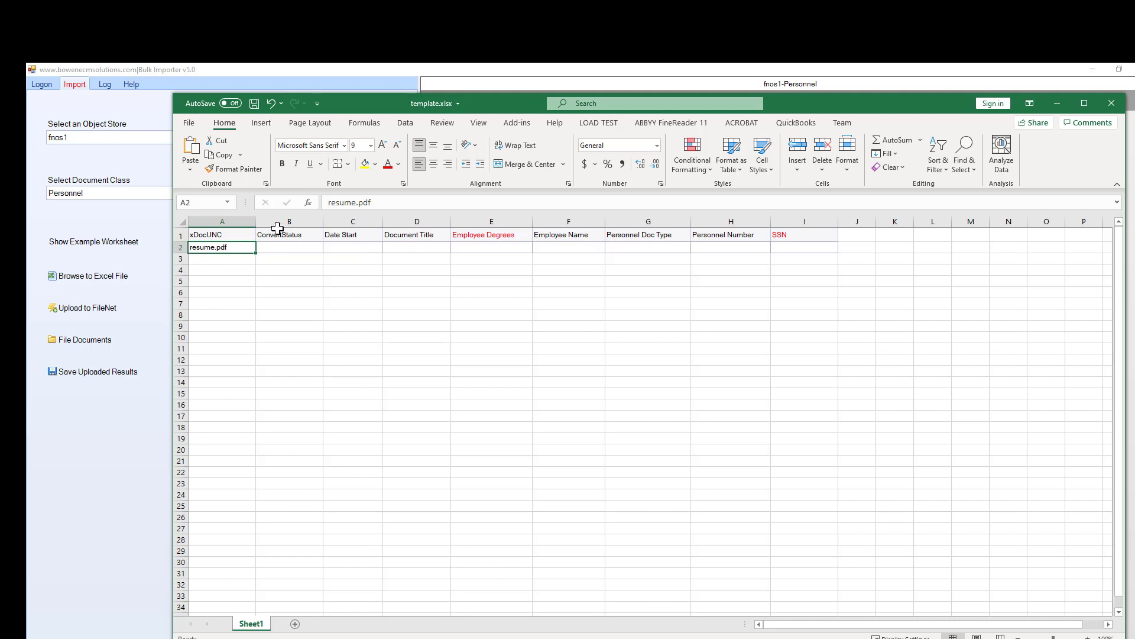
pyautogui.click(384, 202)
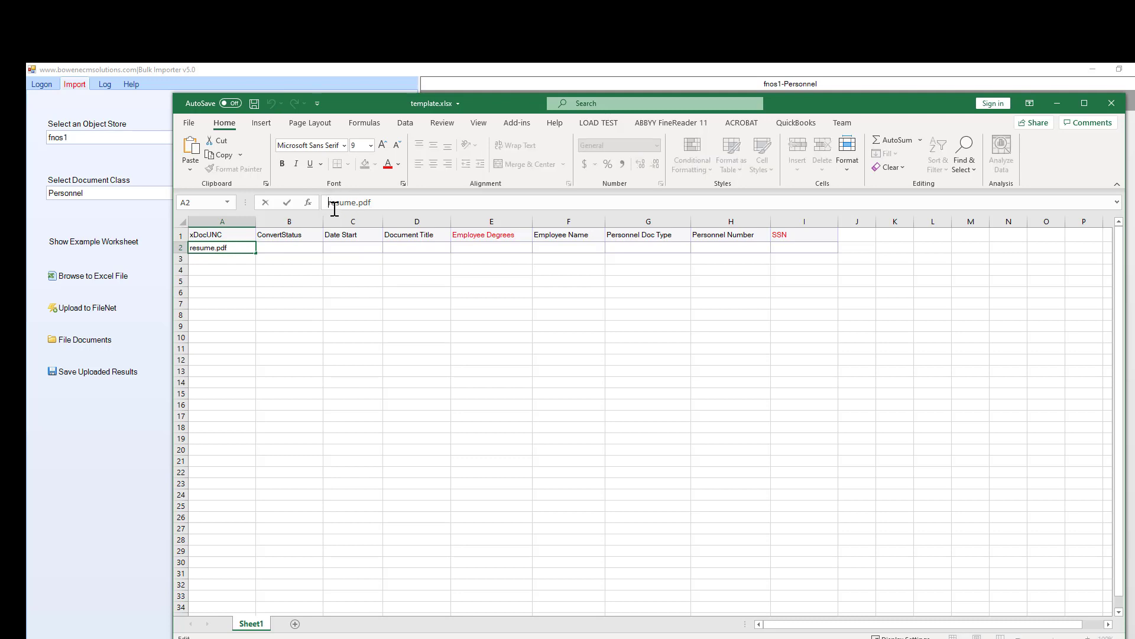
pyautogui.write('c:\\mydocs\\')
pyautogui.press('Return')
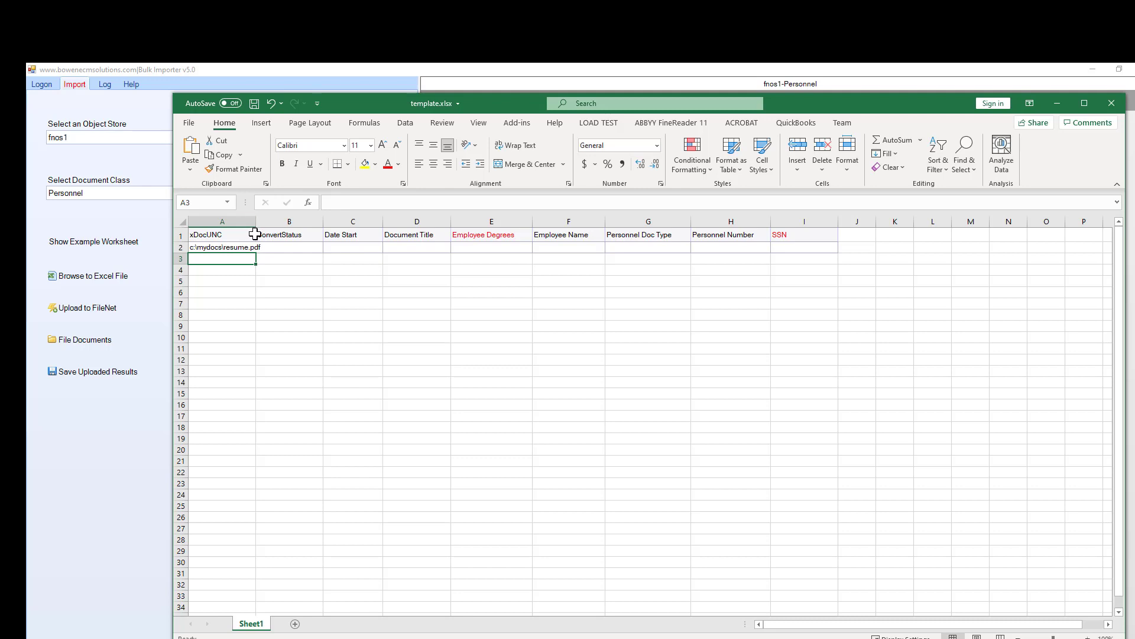
# Widen column A to fit the path, then close the template without saving.
pyautogui.moveTo(256, 222); pyautogui.dragTo(306, 222)
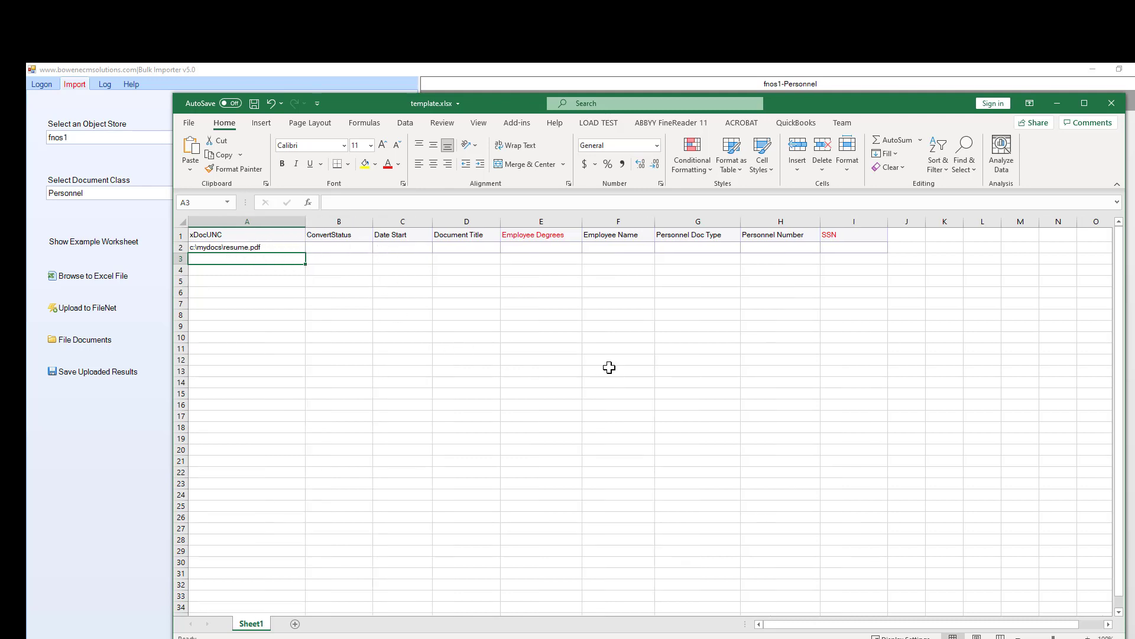
pyautogui.click(218, 248)
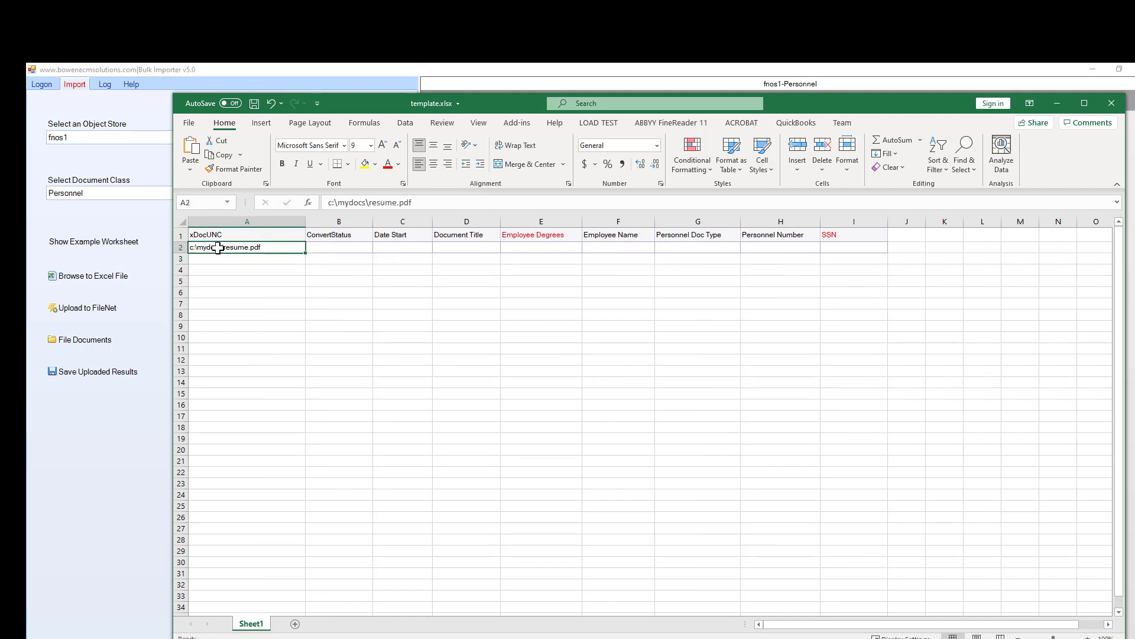
pyautogui.click(1118, 109)
pyautogui.click(601, 388)
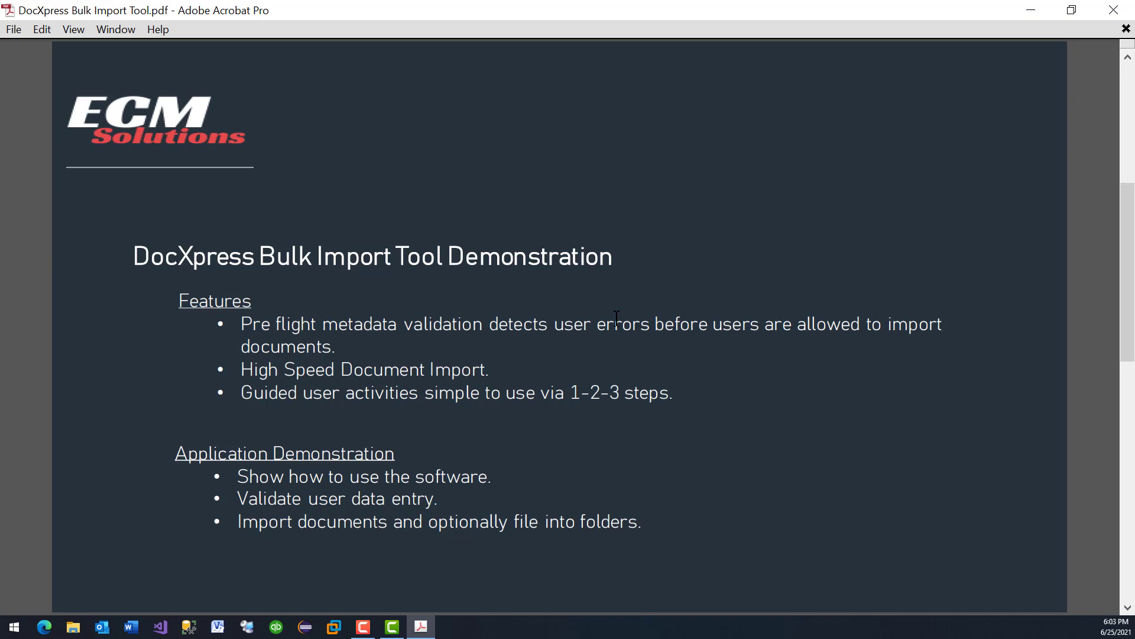
pyautogui.scroll(-2, 616, 319)
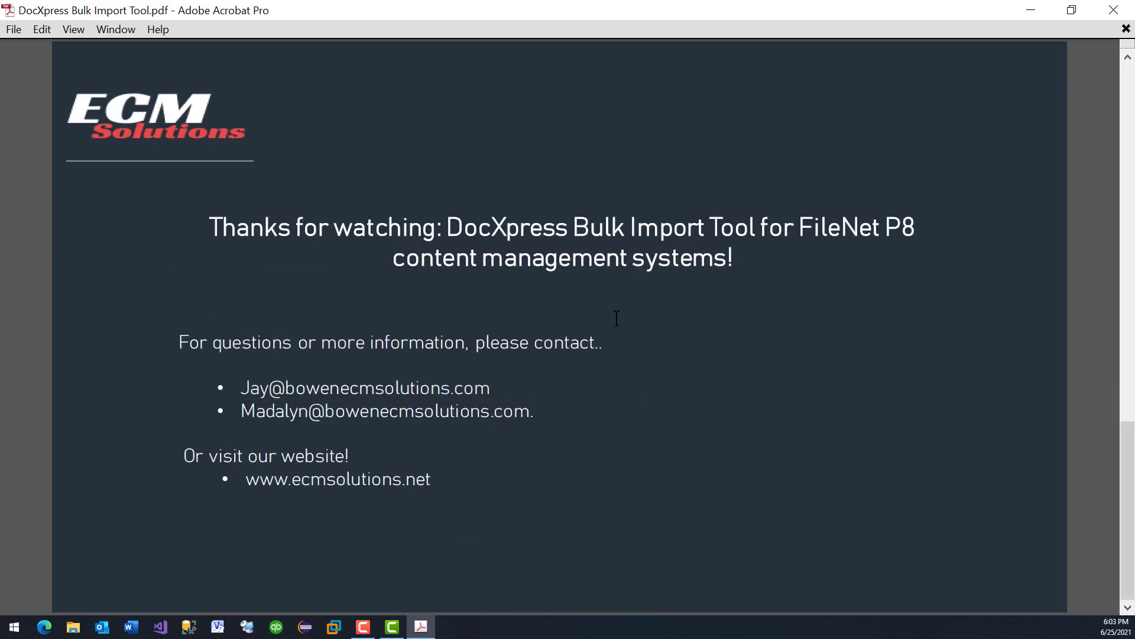
pyautogui.scroll(2, 616, 319)
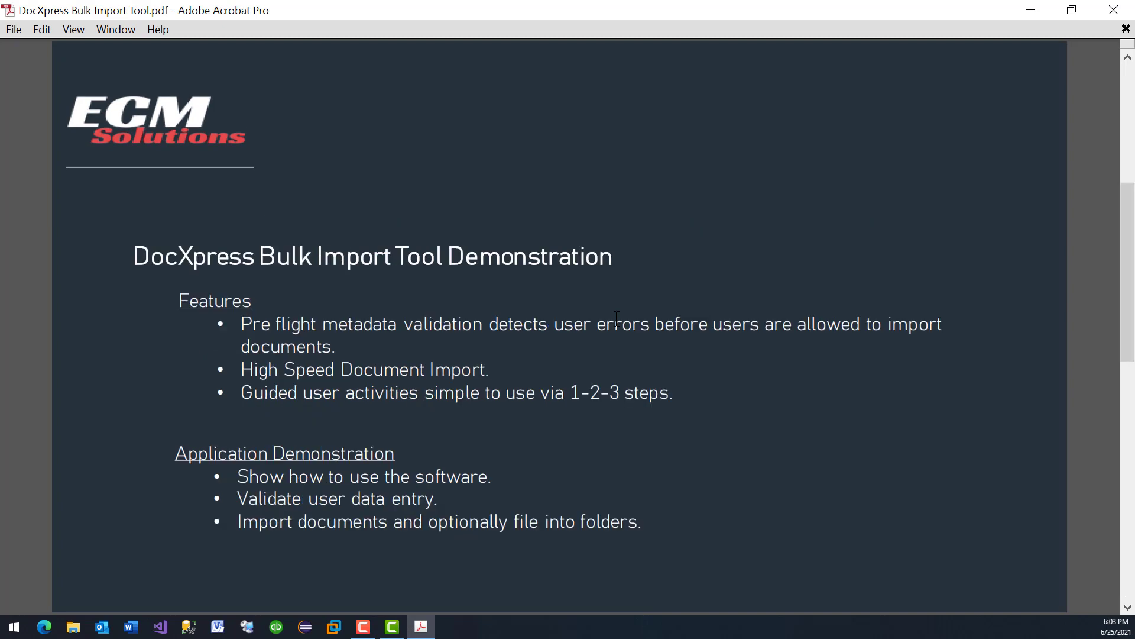